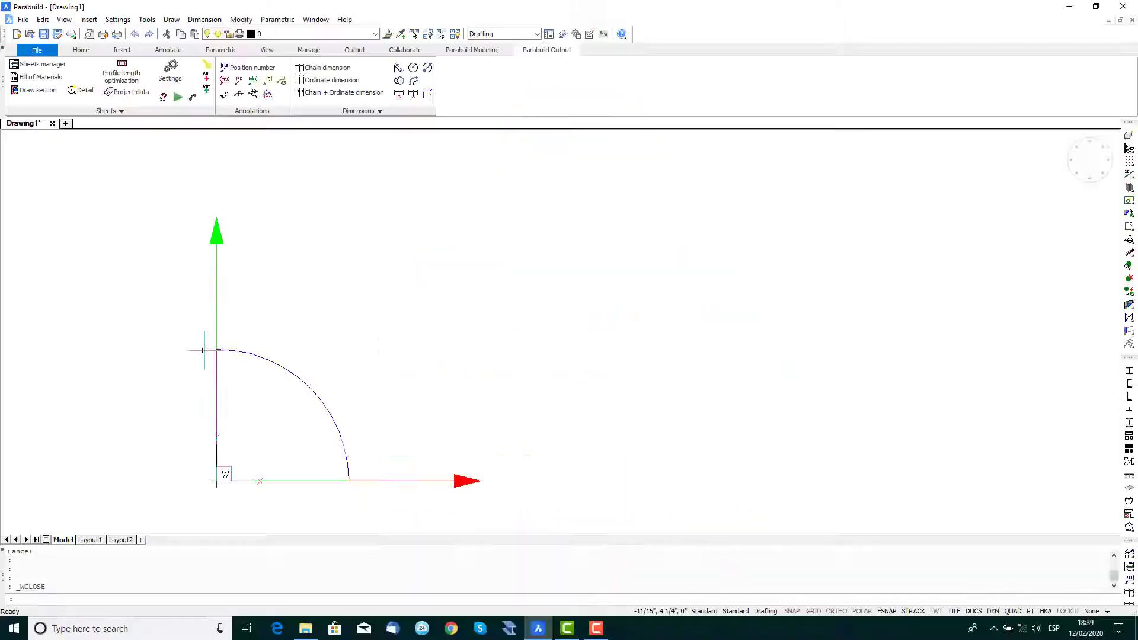
Step: Open the drawing "Assembling a truss yourself"
click(29, 33)
click(508, 150)
double_click(454, 153)
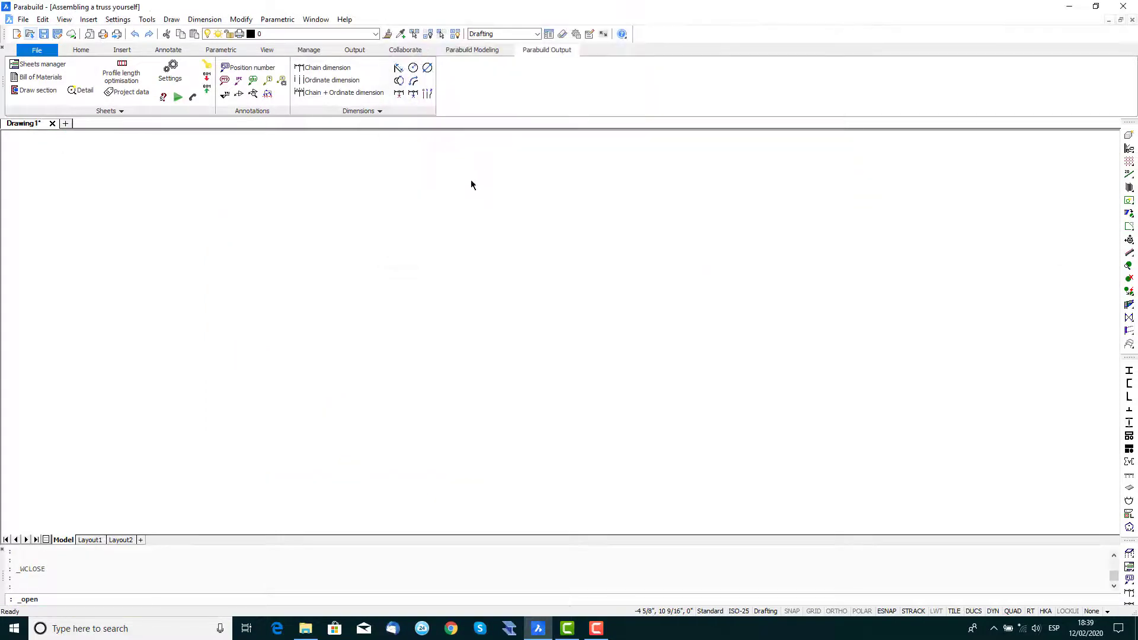
Step: Place a Truss oblique along the green line between the two column tops, keep its default settings and inspect its end at the column
click(1127, 331)
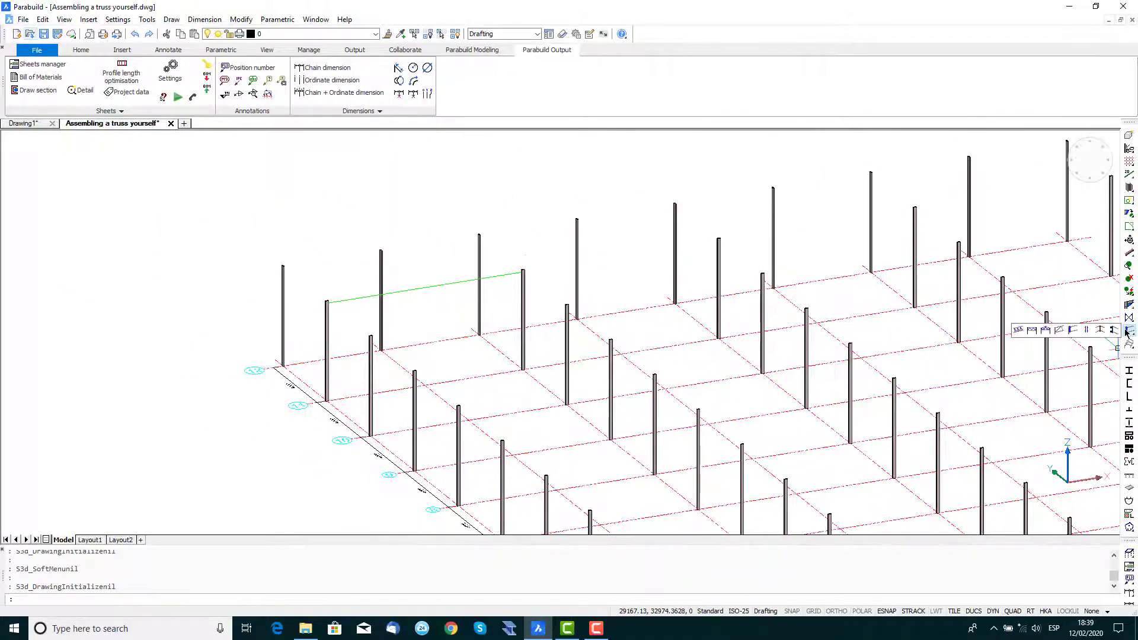
click(1018, 329)
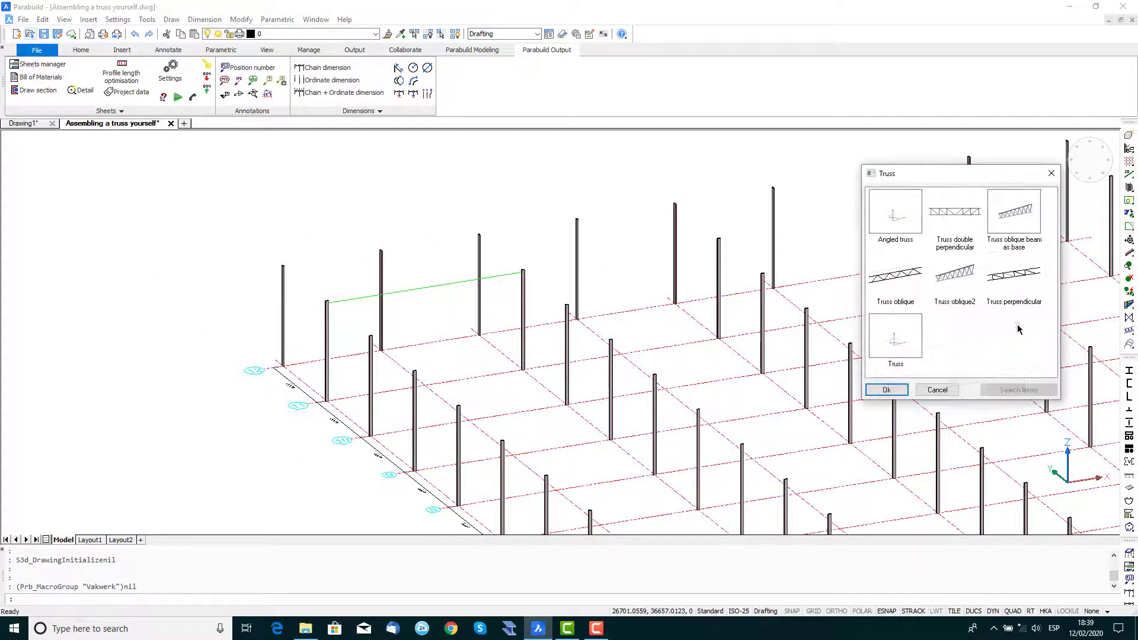
double_click(900, 294)
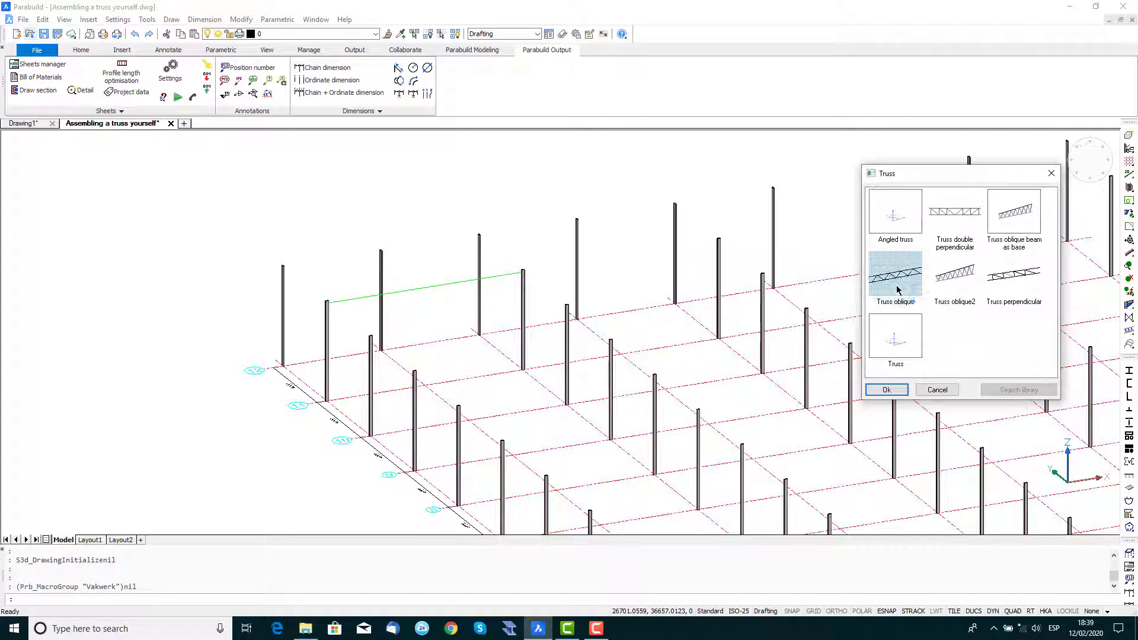
click(451, 279)
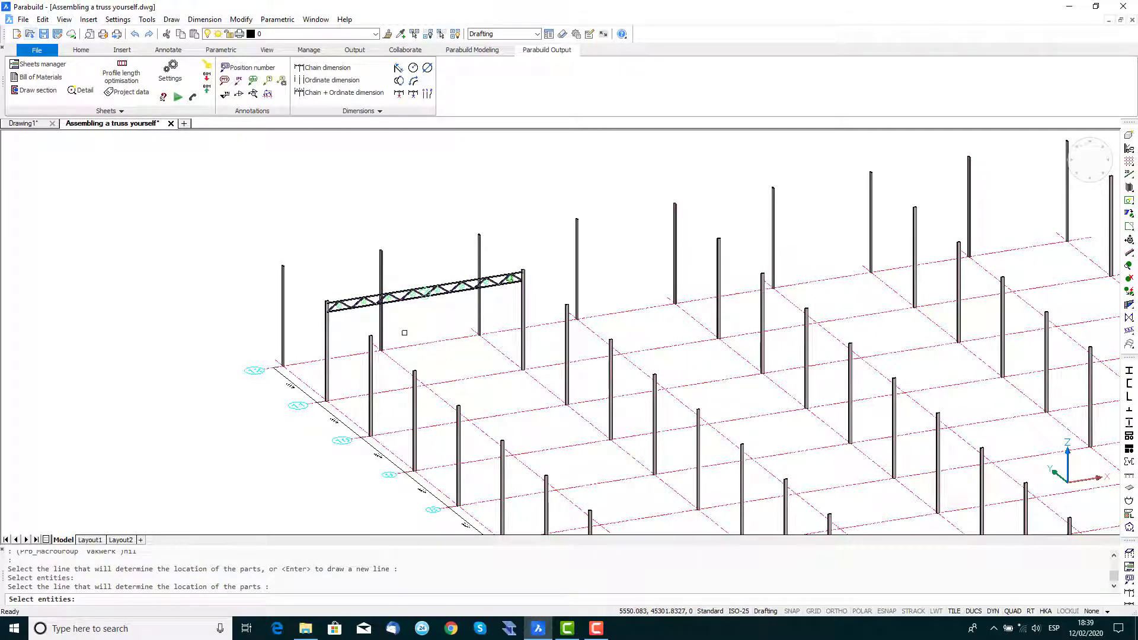
key(Return)
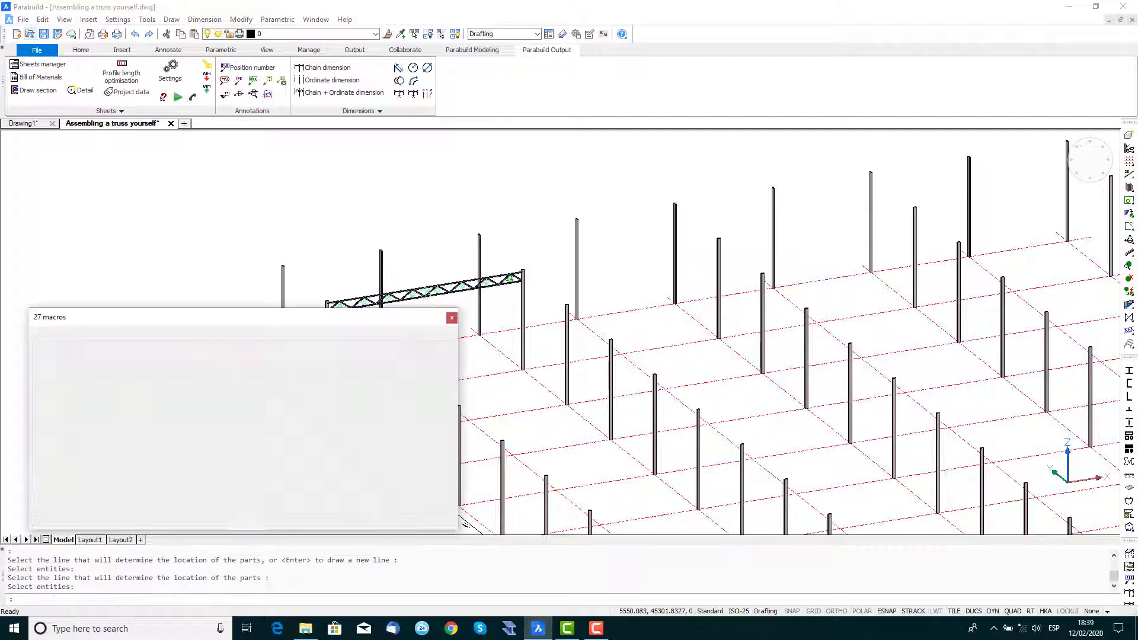
scroll(490, 311, up, 2)
scroll(490, 311, up, 2)
middle_drag(490, 310, 920, 297)
middle_drag(818, 324, 863, 325)
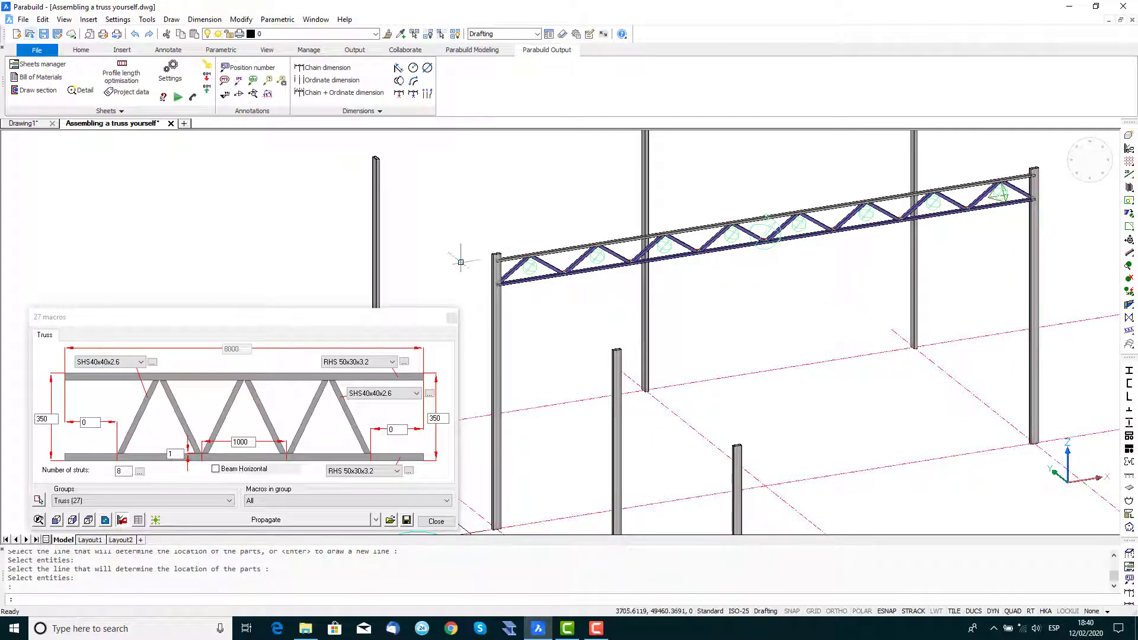
scroll(563, 319, up, 3)
middle_drag(517, 288, 634, 369)
scroll(663, 301, up, 2)
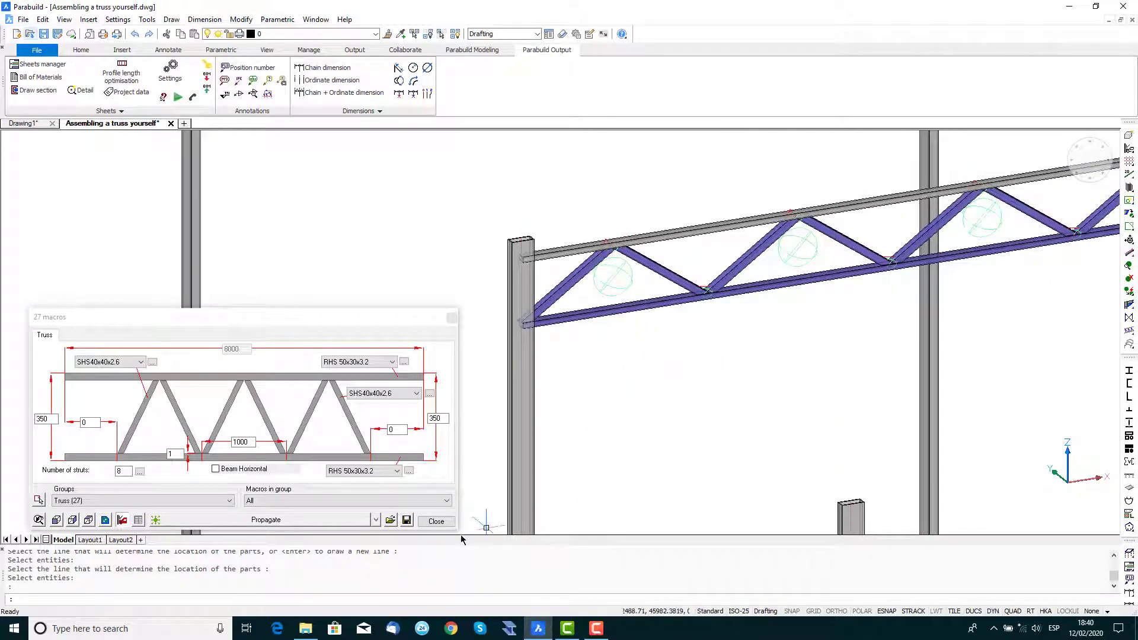
click(442, 522)
Step: Add a Truss Endplate connection between the column and the truss's lower and upper beams at the near end
middle_drag(818, 394, 579, 419)
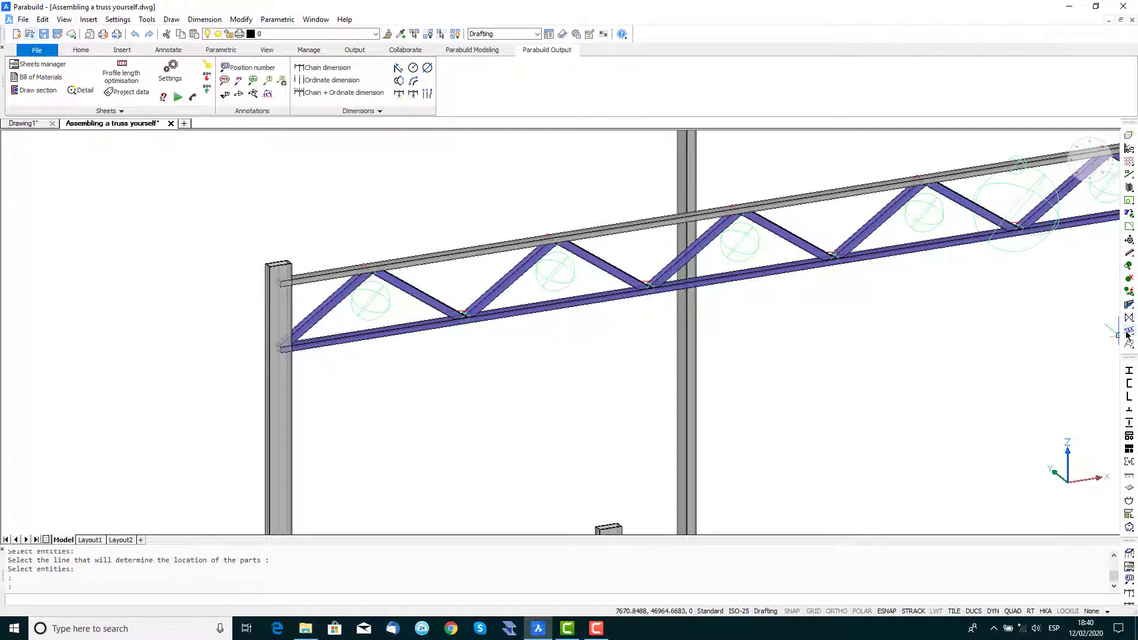
drag(1128, 336, 1076, 332)
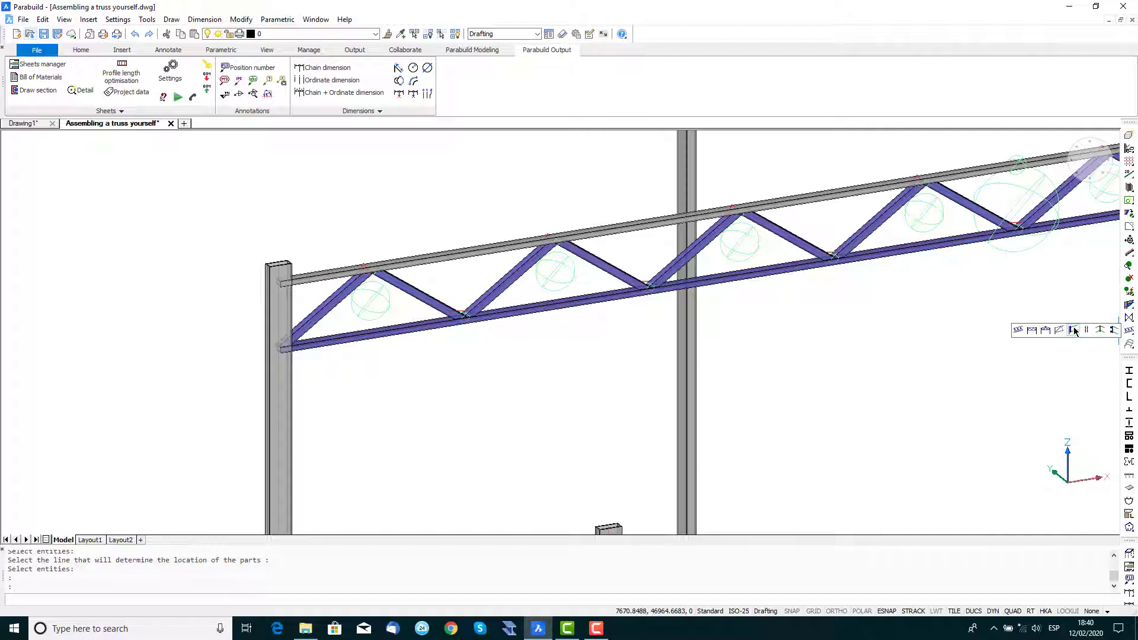
drag(1073, 329, 1073, 329)
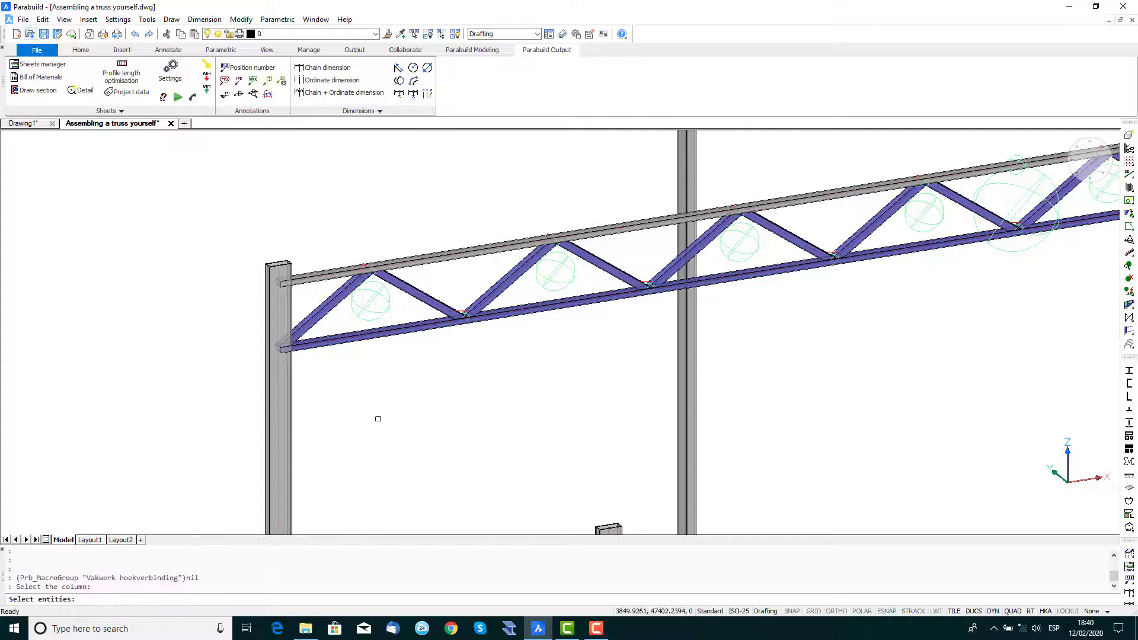
click(283, 378)
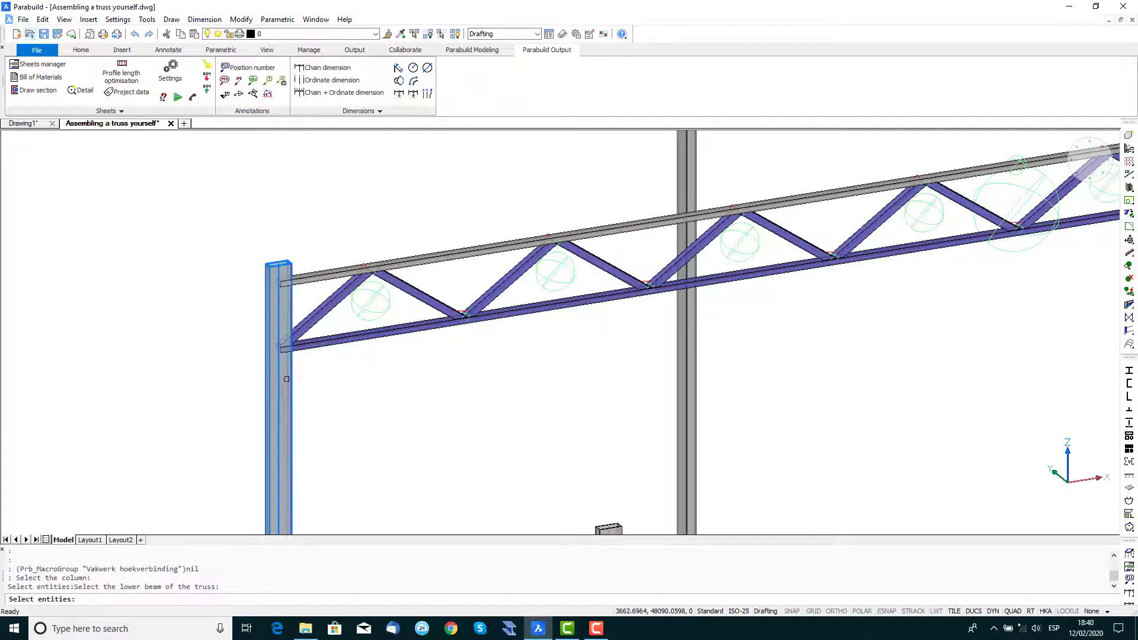
click(311, 345)
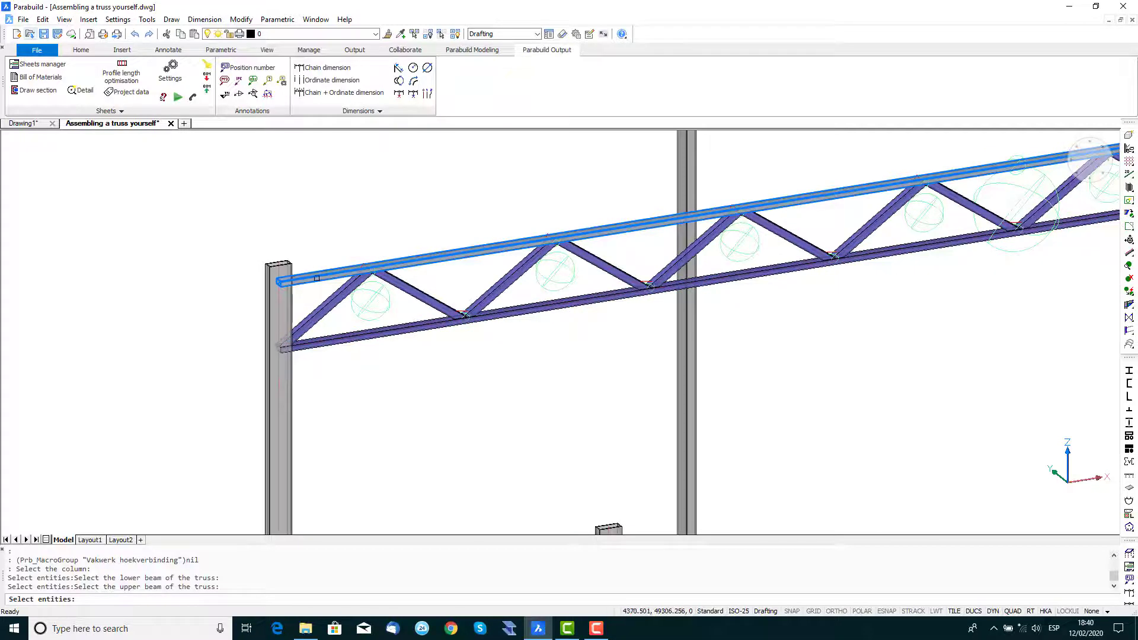
click(319, 282)
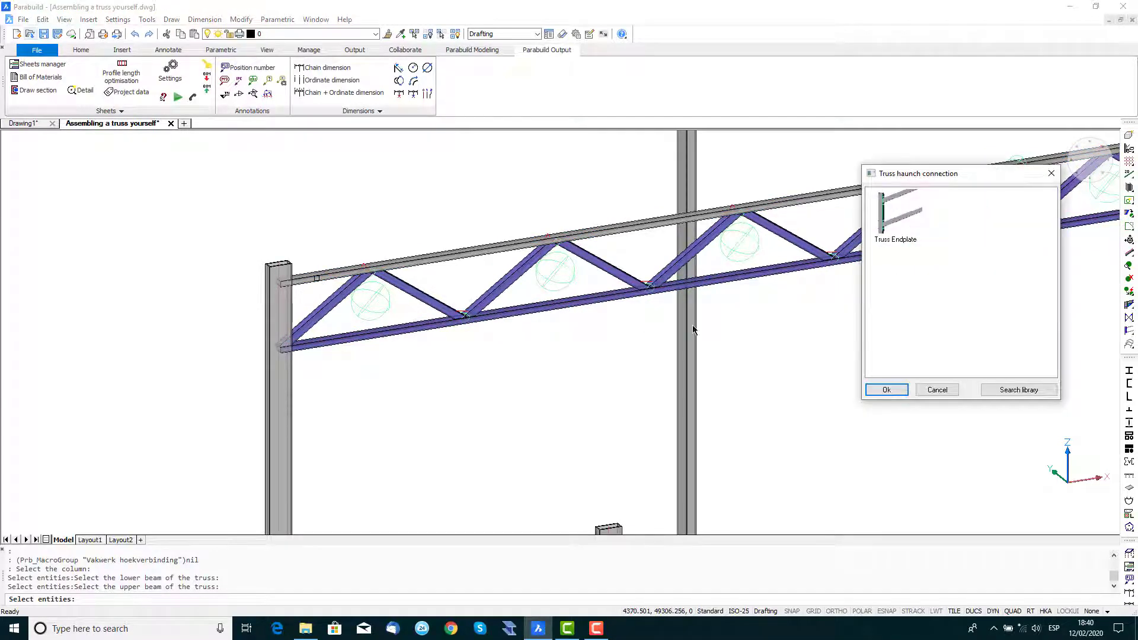
double_click(894, 220)
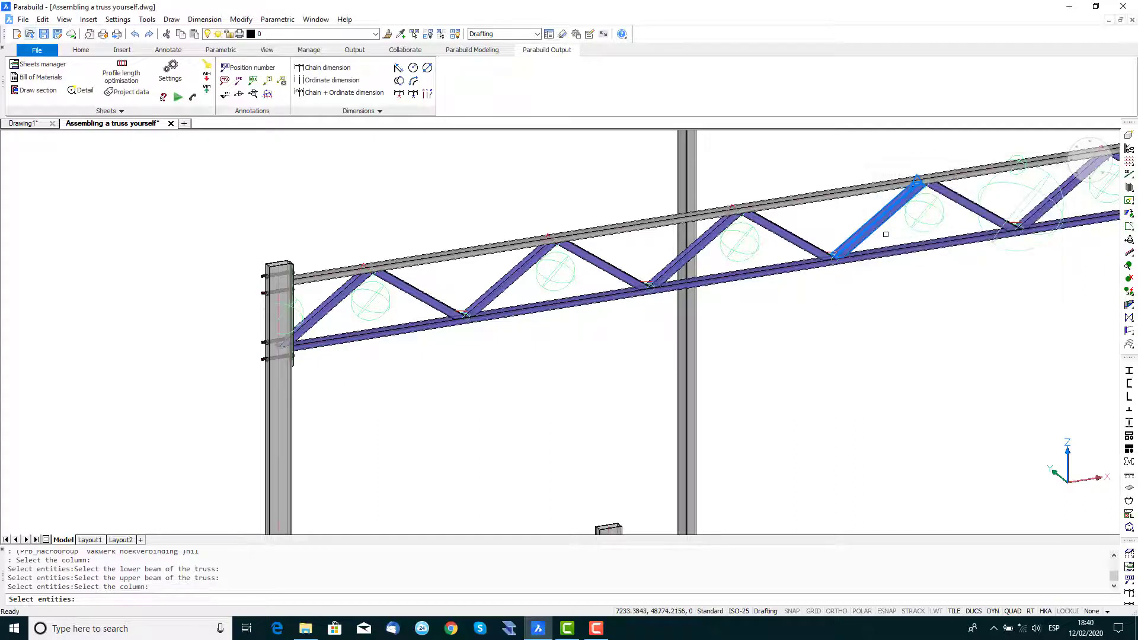
right_click(497, 443)
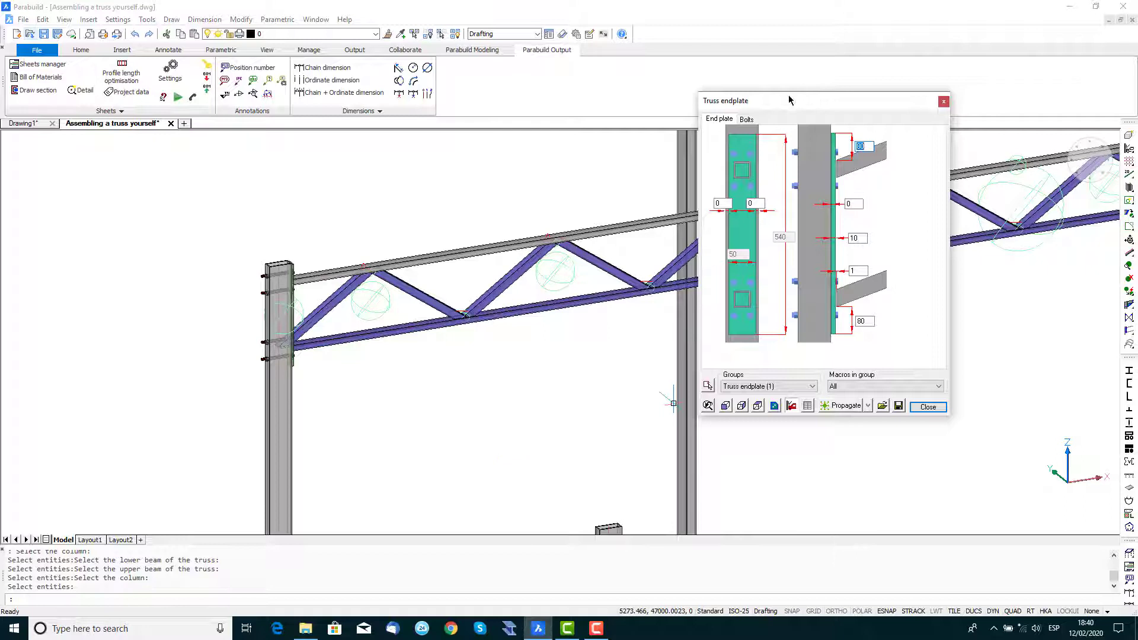
Step: Change the bolt count from the default pair to 1 in each of the endplate's four bolt groups
click(748, 120)
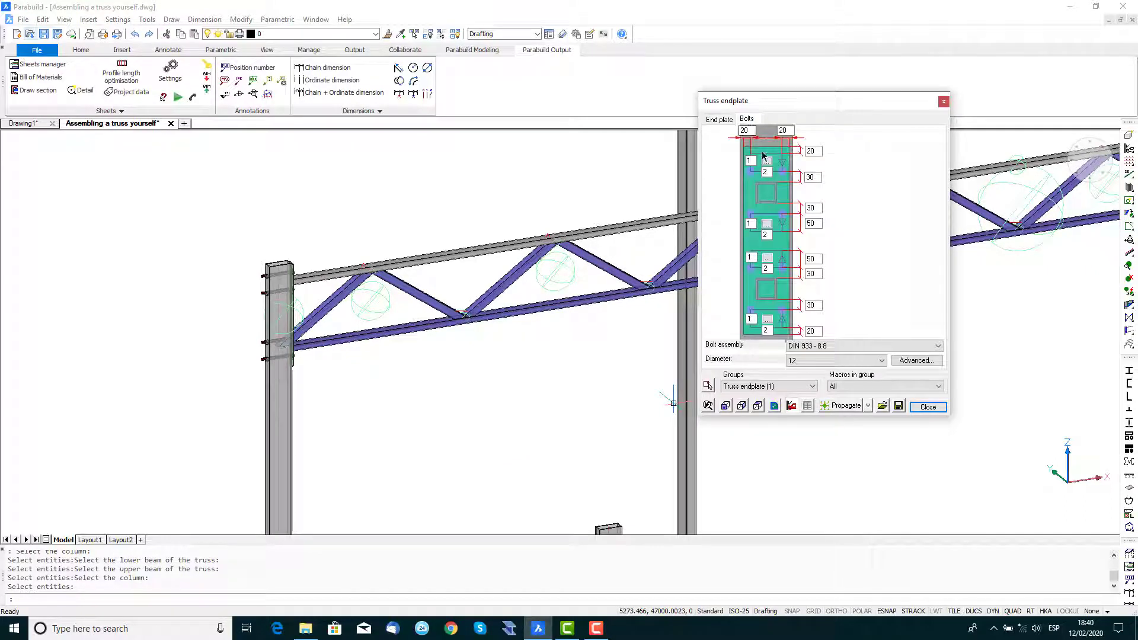
double_click(766, 171)
double_click(763, 235)
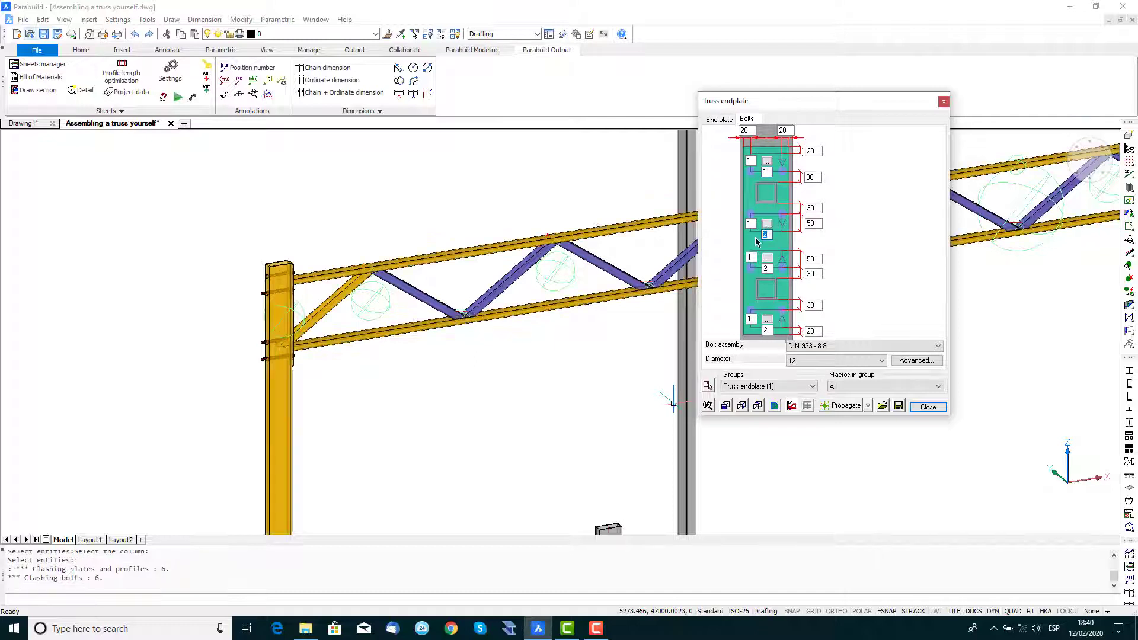
double_click(762, 268)
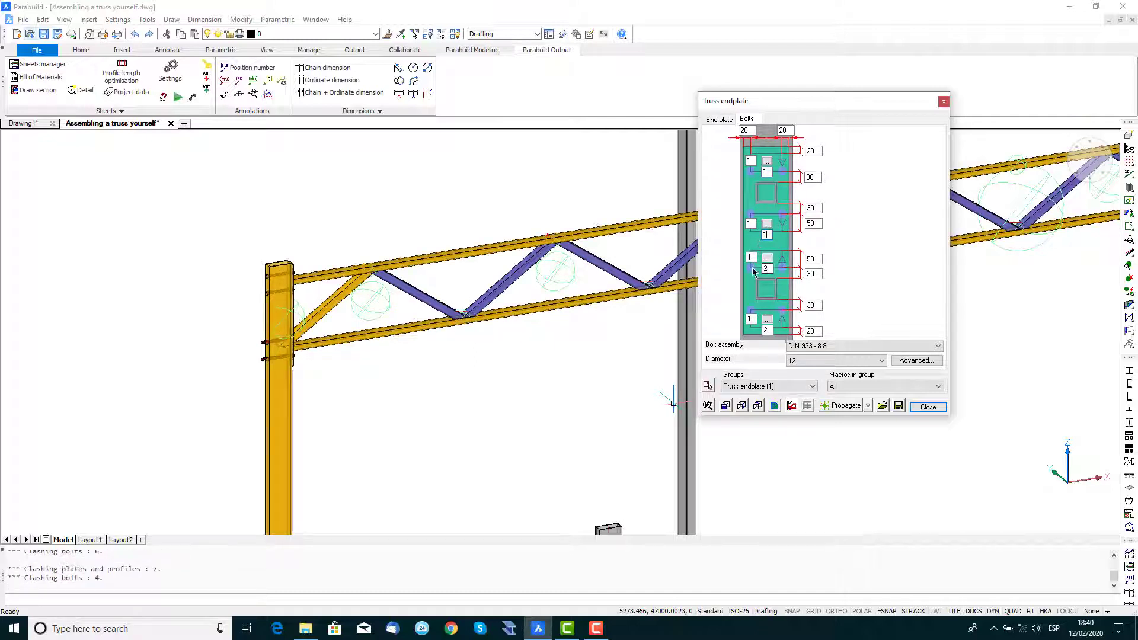
text(1)
double_click(758, 330)
Step: Propagate the endplate connection to the matching truss end and close its settings
click(846, 407)
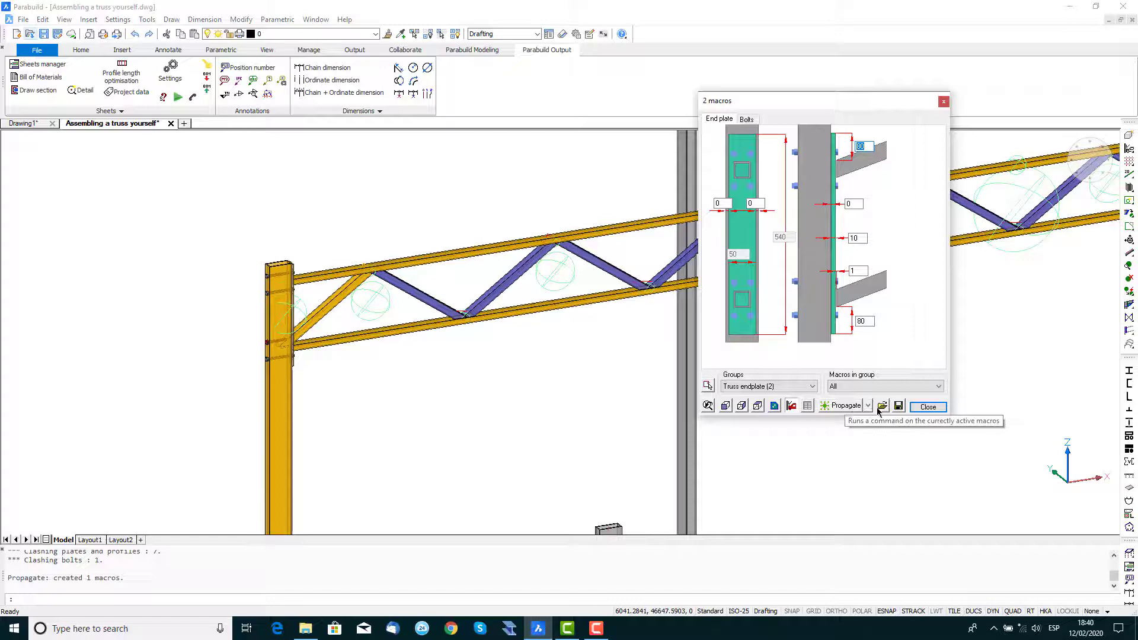
click(928, 407)
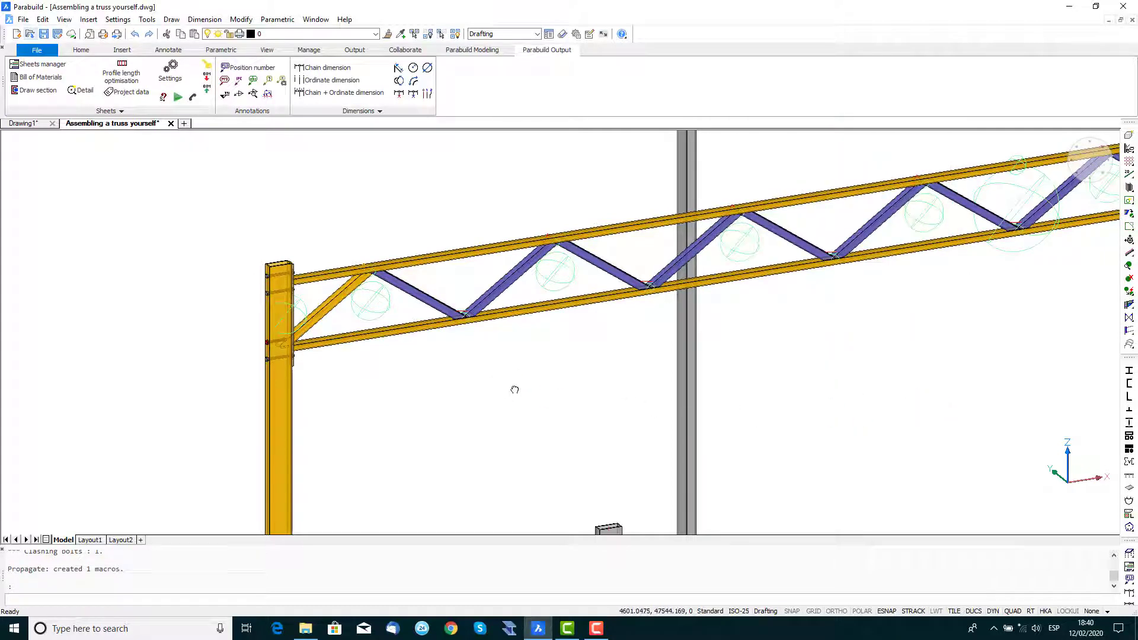
scroll(513, 389, down, 4)
scroll(364, 381, down, 2)
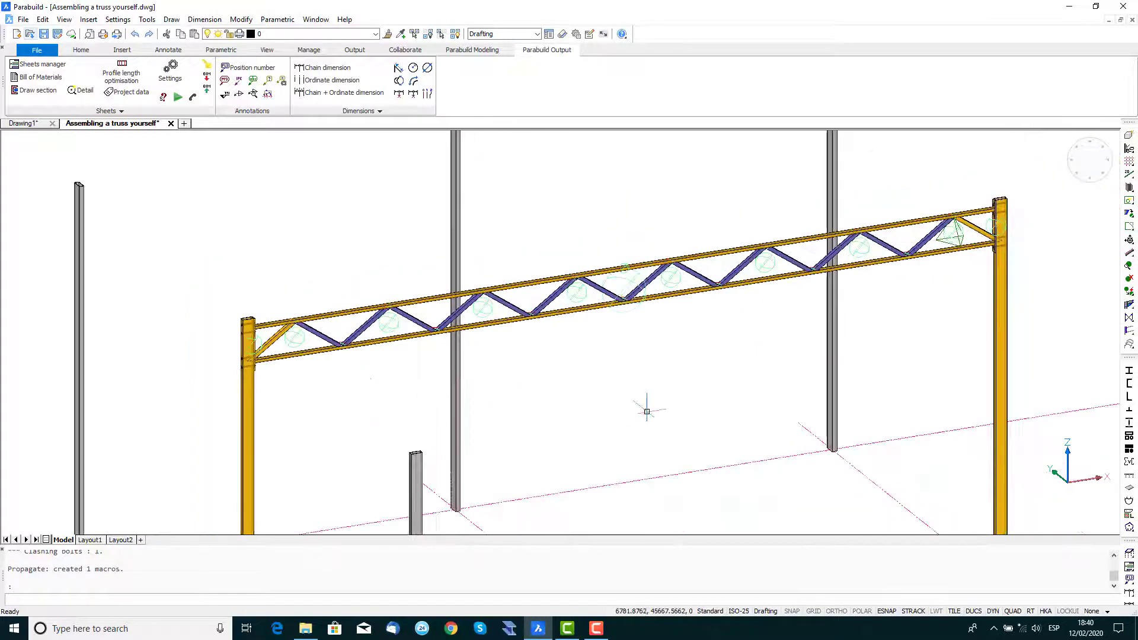
Step: Cut the truss's end diagonal against the endplate, using a new-macro "Profile against profile/plate/plane" cut, not perpendicular, with offset 1
scroll(312, 391, up, 3)
scroll(308, 385, up, 2)
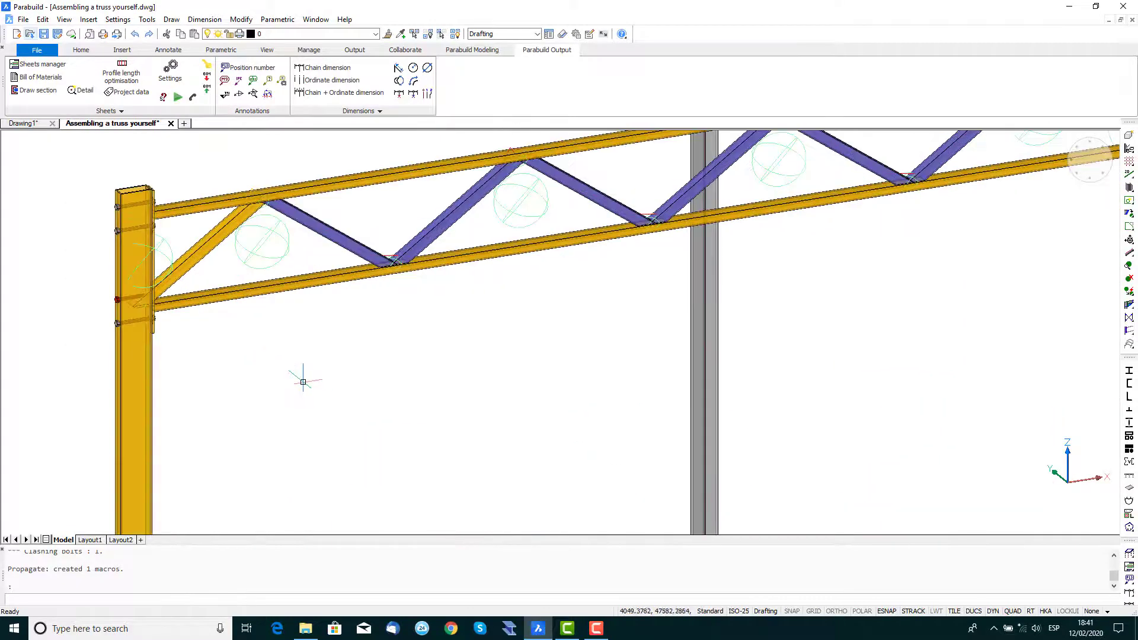
middle_drag(300, 376, 440, 399)
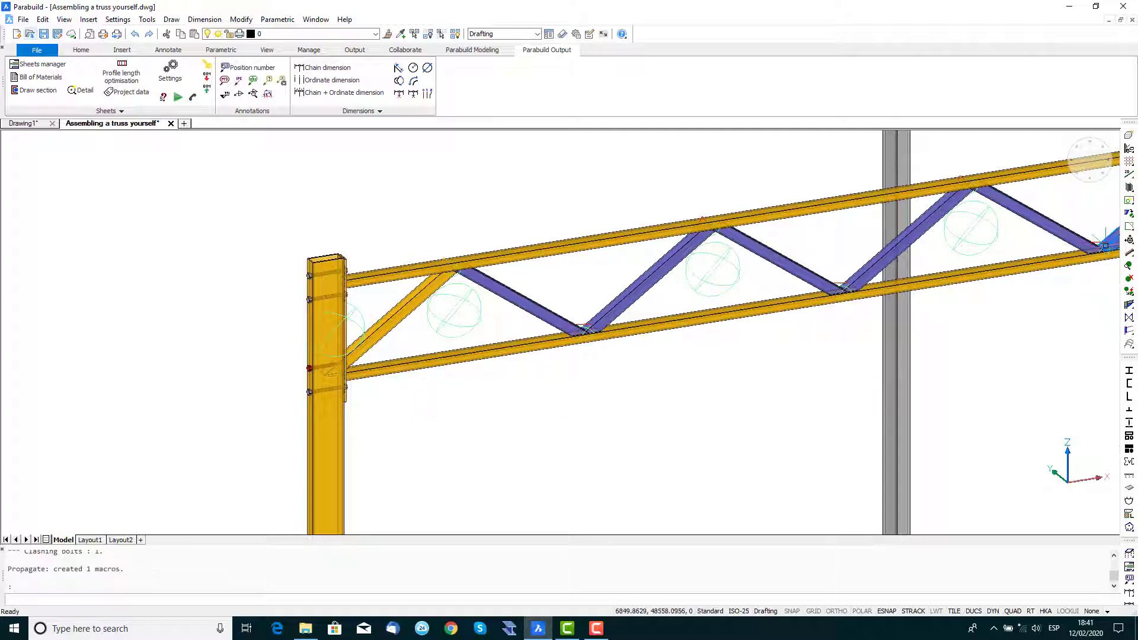
click(1128, 214)
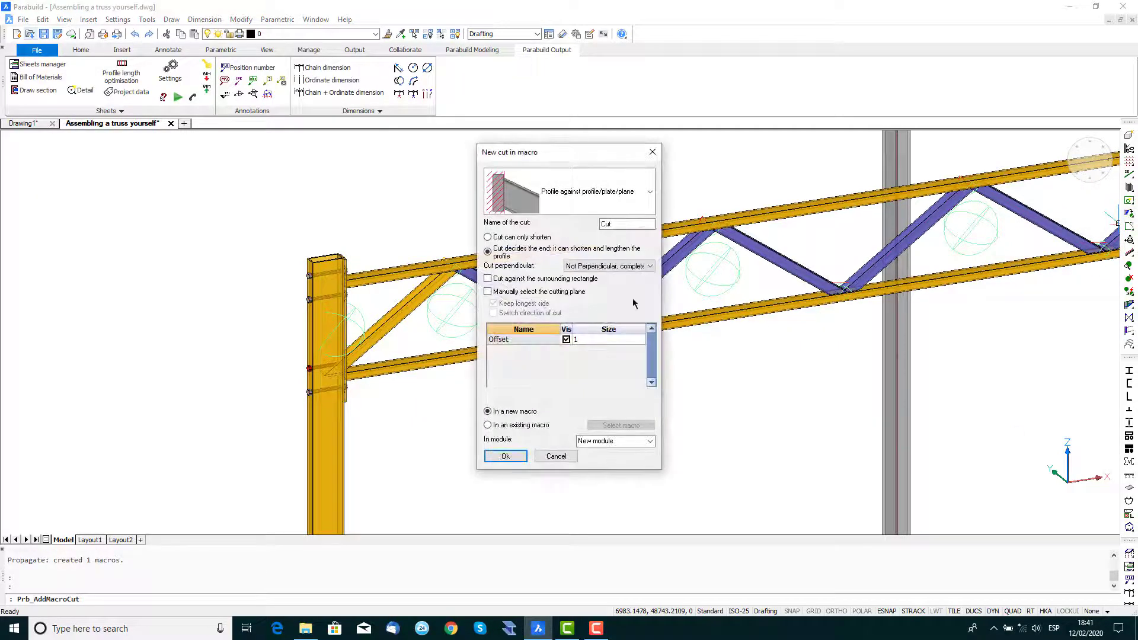
click(604, 267)
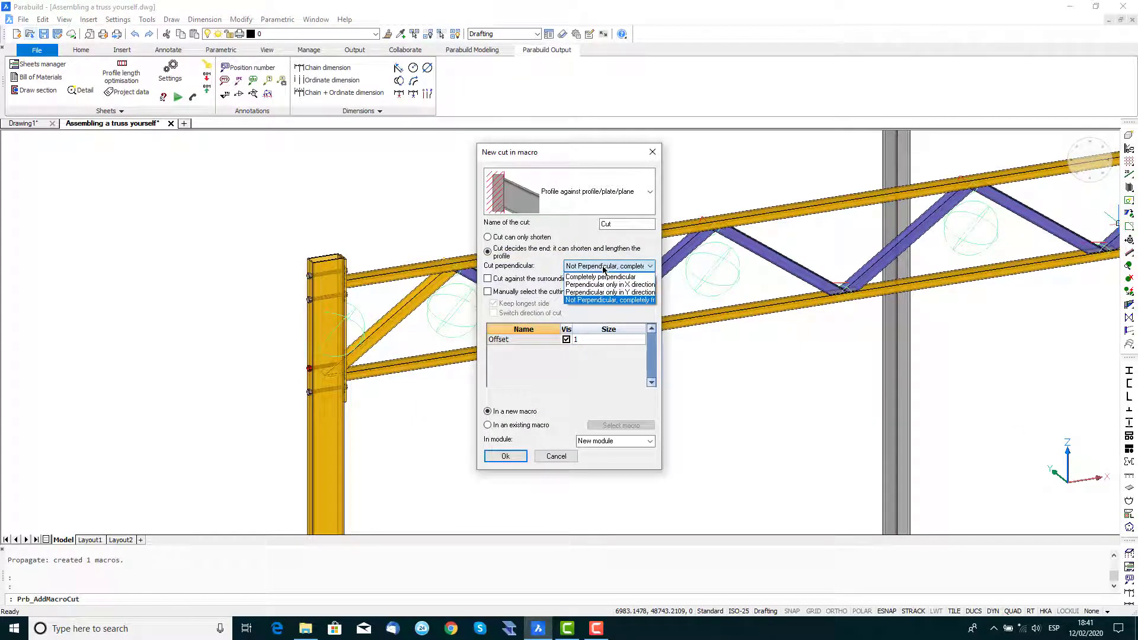
click(619, 301)
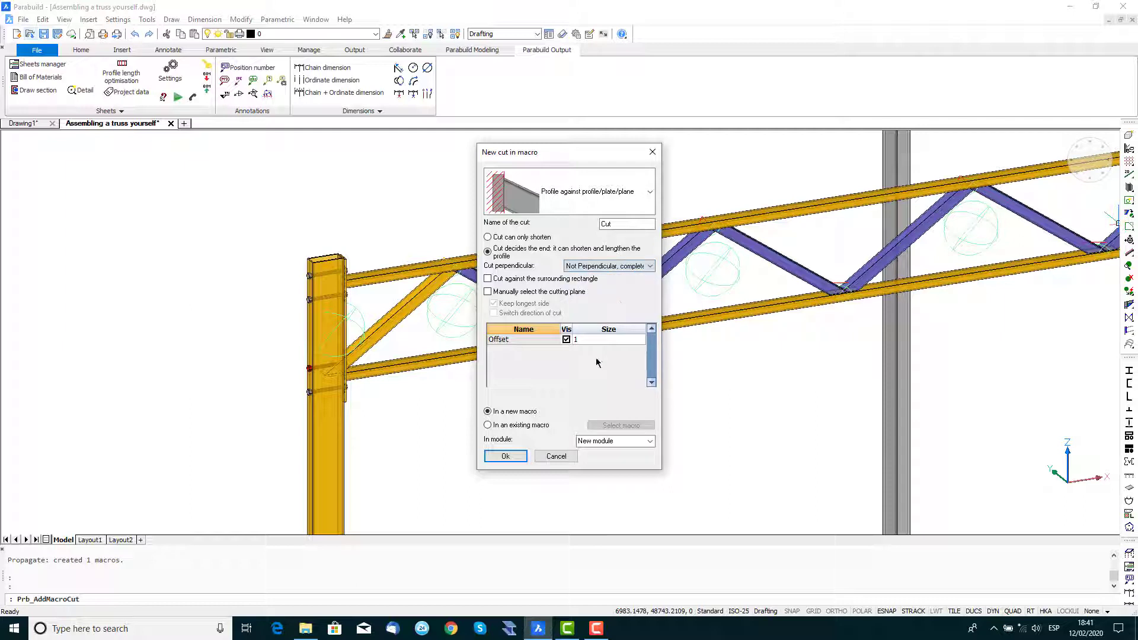
click(505, 456)
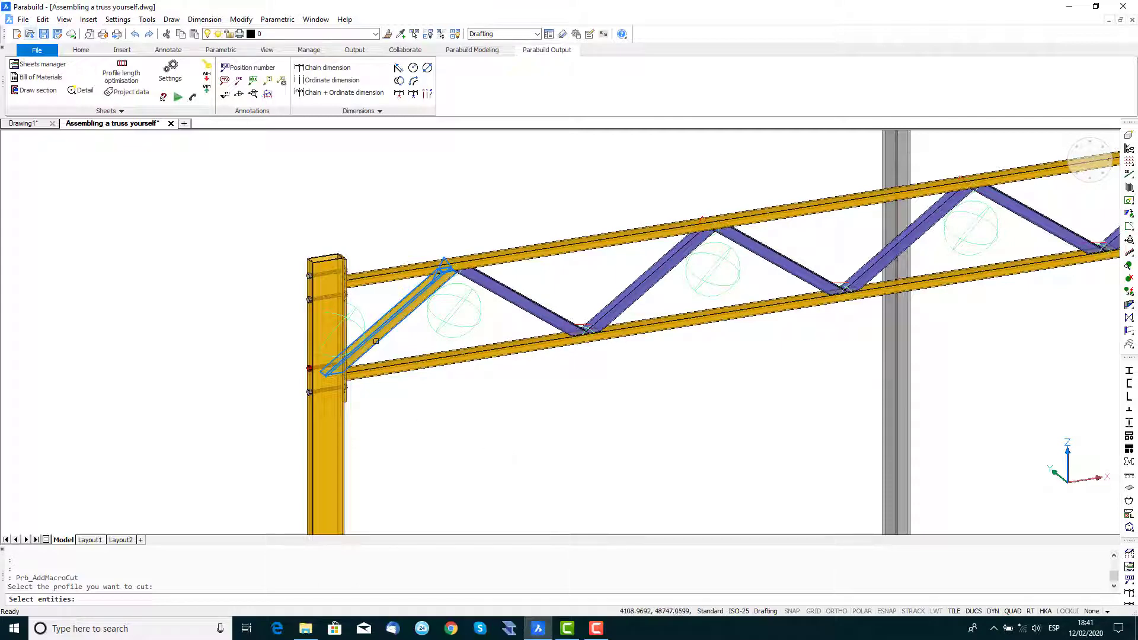
click(377, 341)
scroll(371, 386, up, 4)
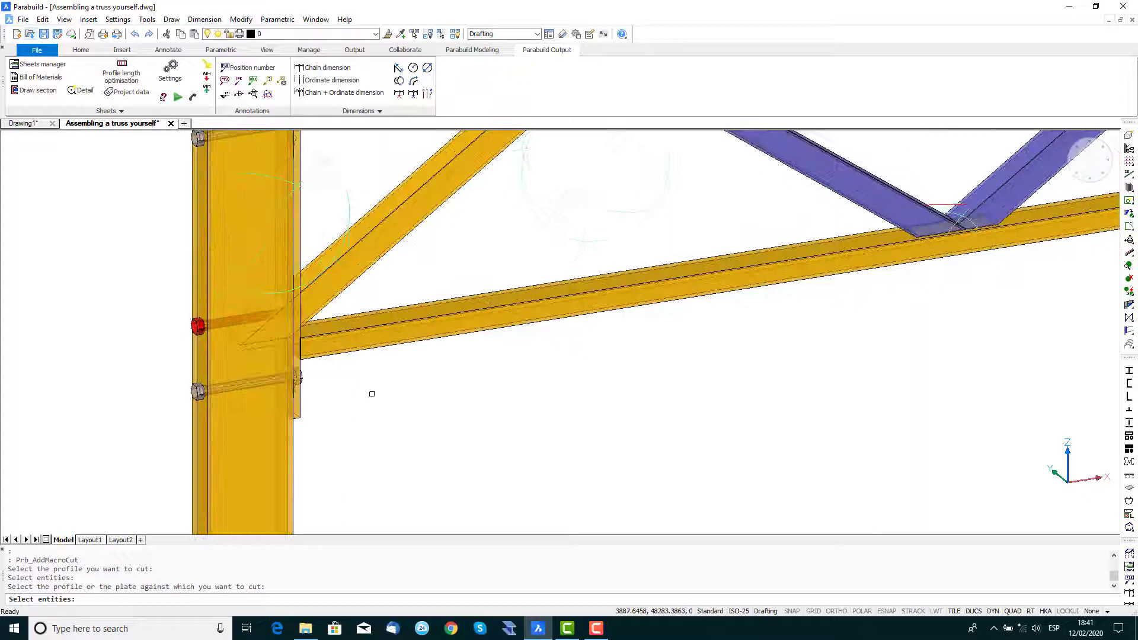
middle_drag(371, 393, 642, 437)
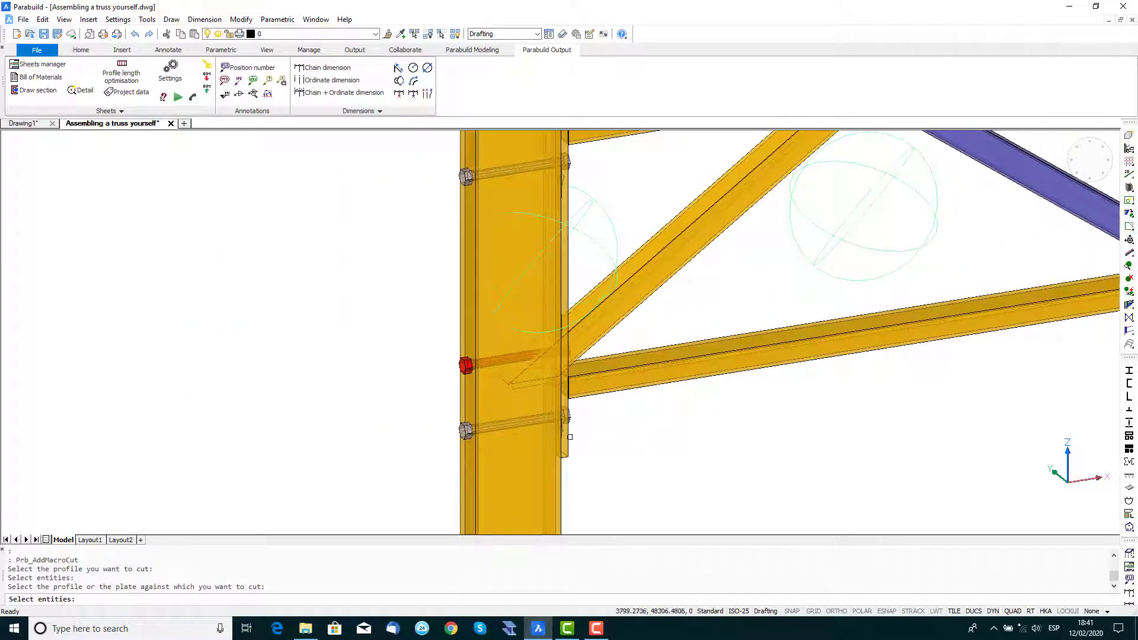
click(566, 437)
key(Return)
Step: Cut the end diagonal at the truss's far end against the far column's endplate with the same macro cut
scroll(655, 432, down, 2)
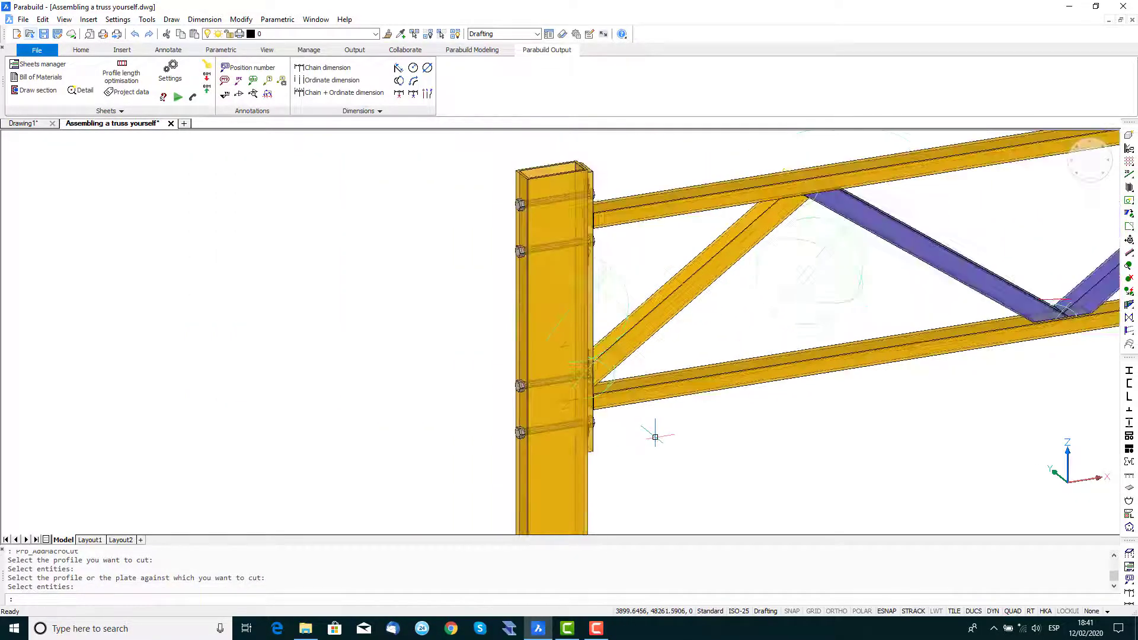
middle_drag(755, 458, 509, 450)
scroll(508, 450, down, 2)
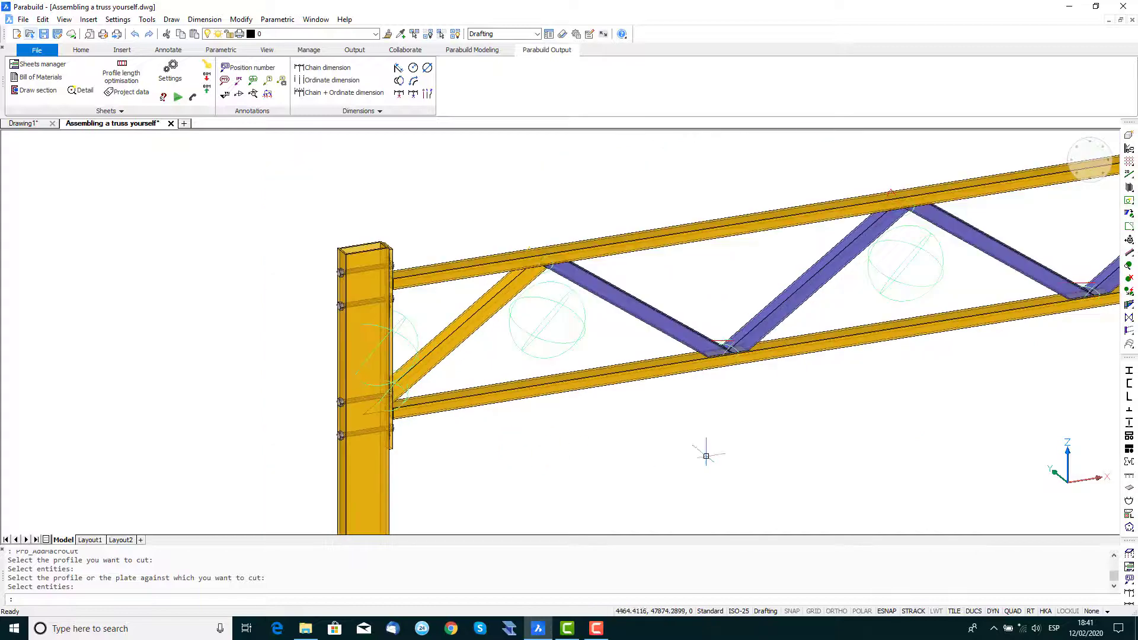
scroll(709, 451, up, 1)
middle_drag(708, 452, 498, 467)
key(Return)
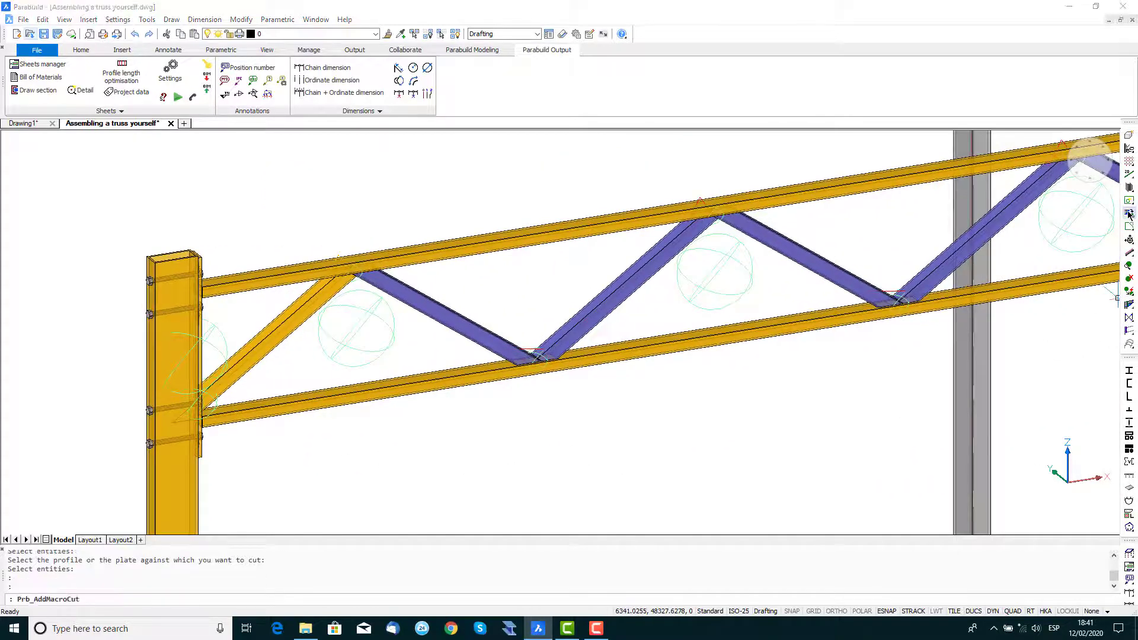
click(506, 455)
middle_drag(869, 453, 338, 396)
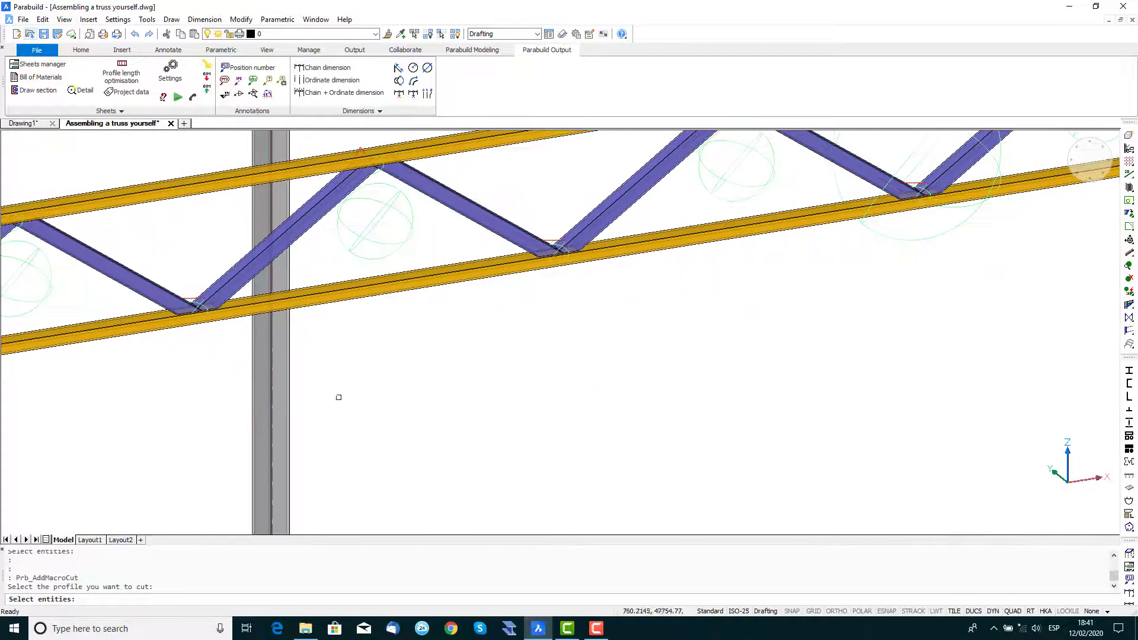
scroll(719, 399, down, 3)
middle_drag(719, 399, 675, 336)
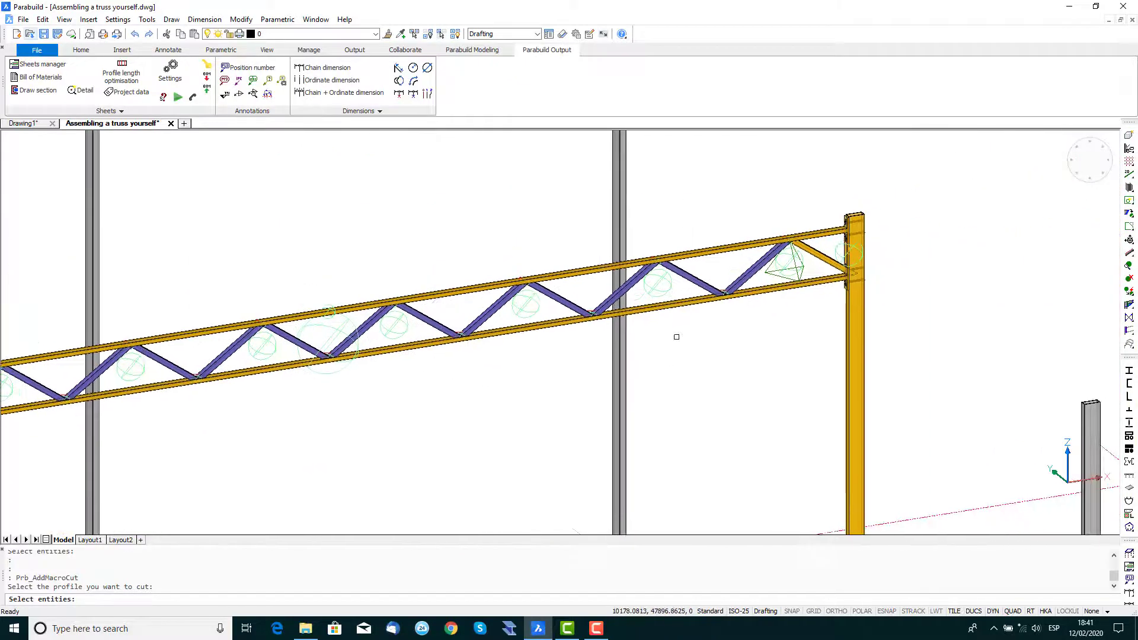
scroll(841, 269, up, 3)
click(854, 249)
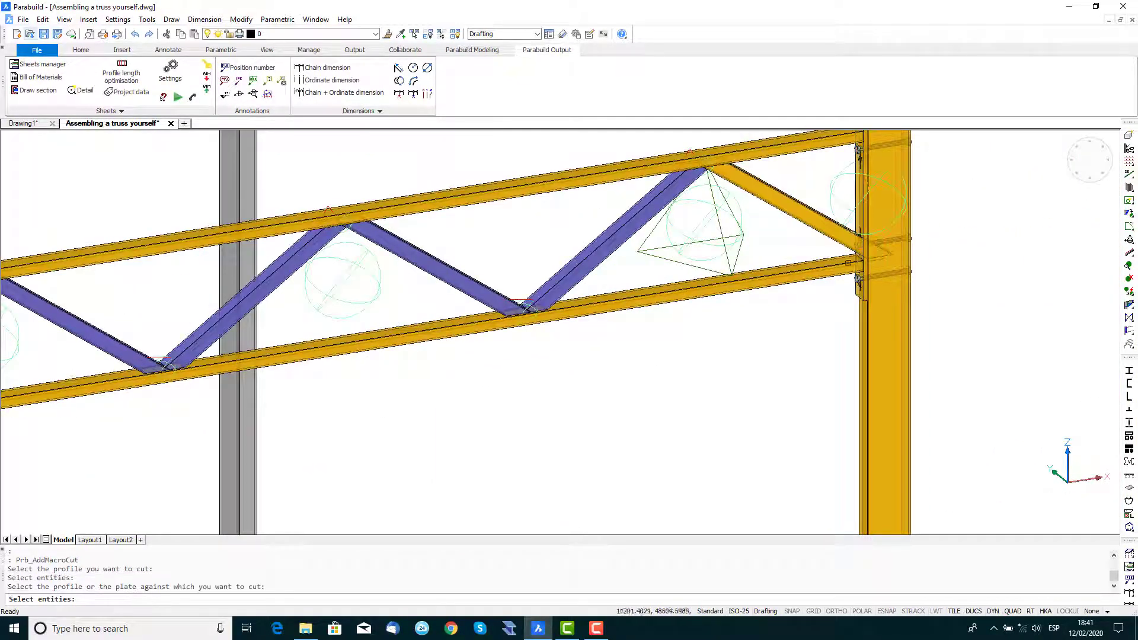
click(860, 177)
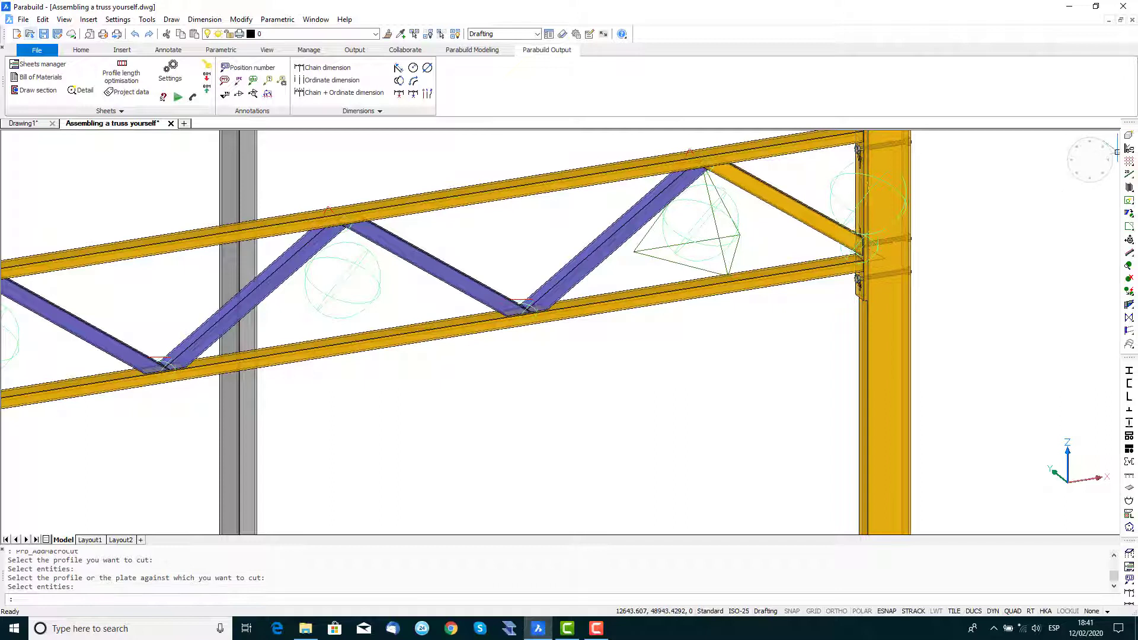
Step: Run a full clash check on the model and examine the bolts at the far-end endplate connection
click(1128, 150)
scroll(627, 379, down, 2)
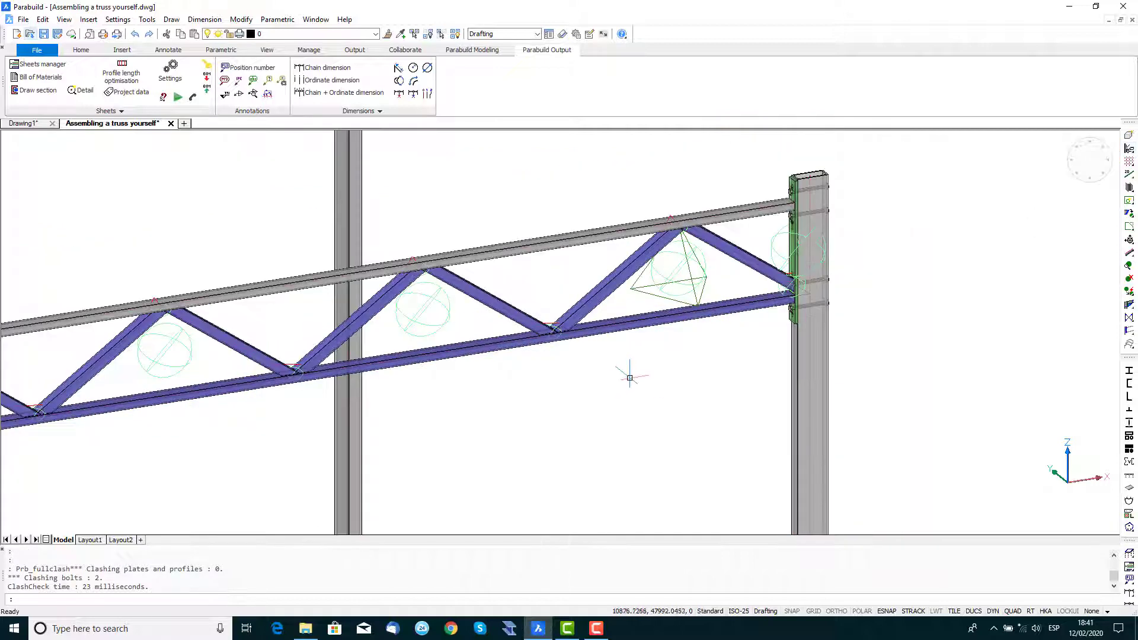
scroll(781, 348, up, 3)
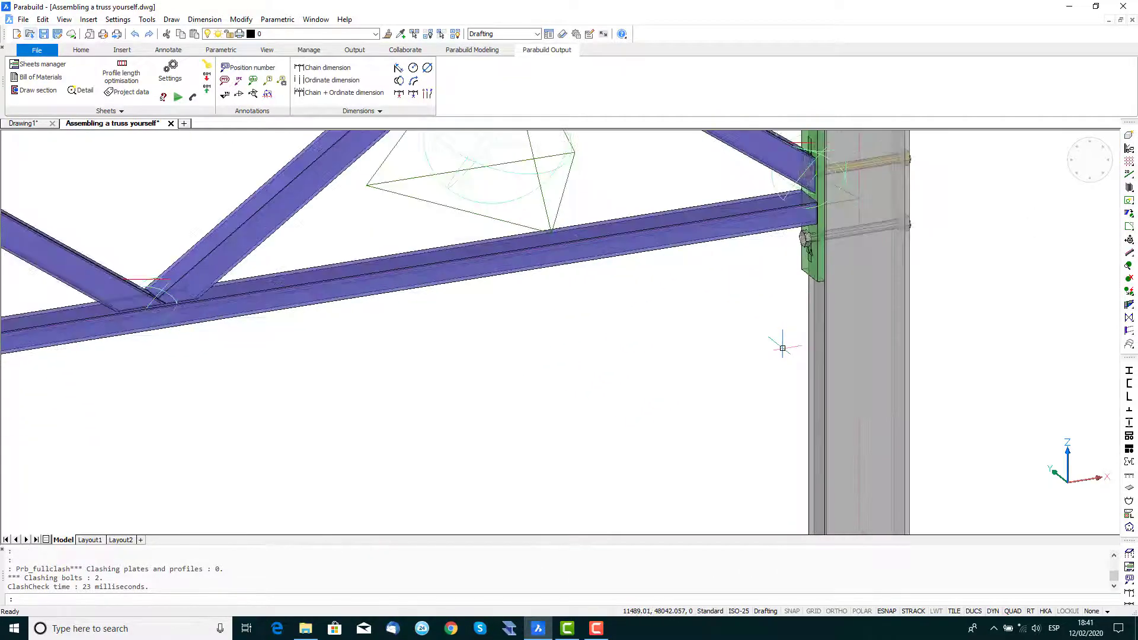
middle_drag(780, 348, 701, 465)
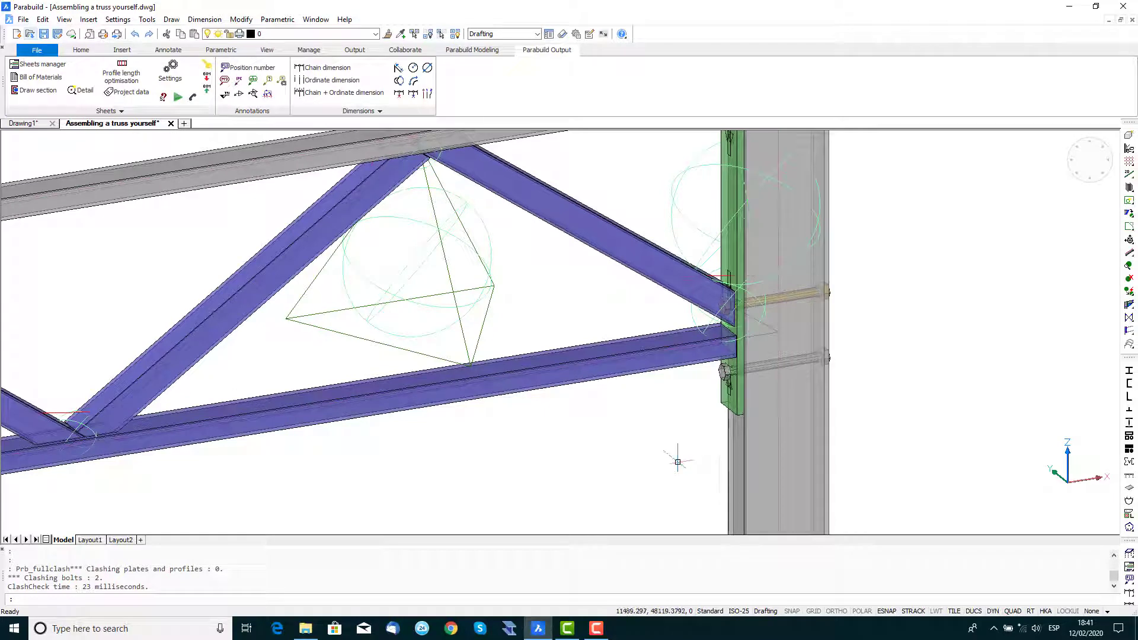
middle_drag(711, 462, 908, 468)
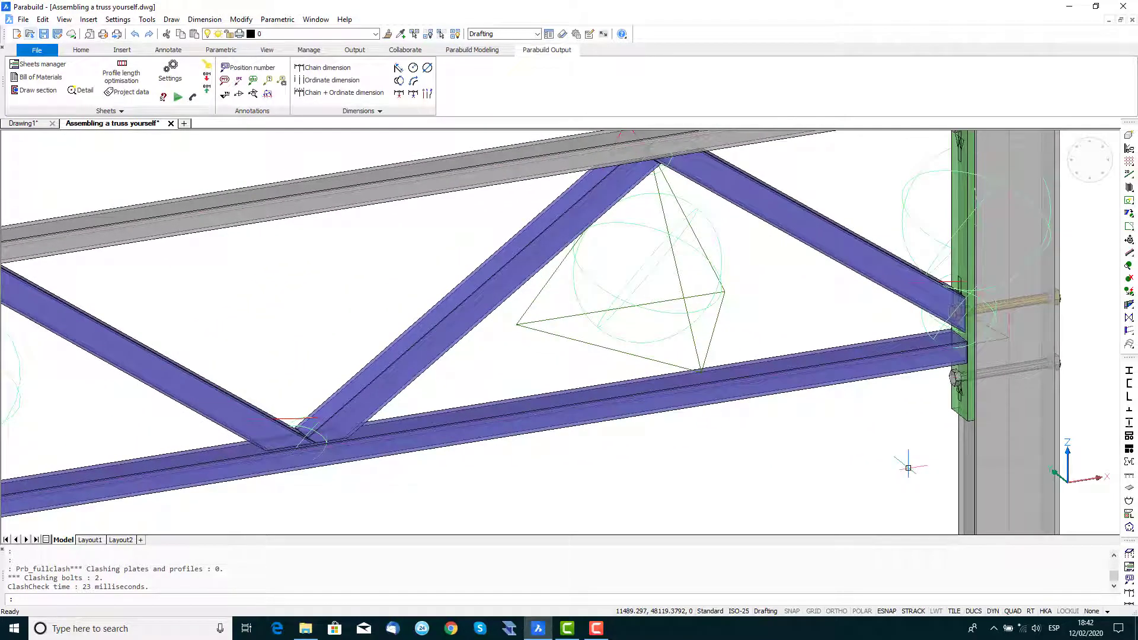
Step: Set the strut end offsets at both ends of the truss to -70, close its settings, and inspect the near-end connection
scroll(909, 468, down, 5)
middle_drag(871, 398, 981, 267)
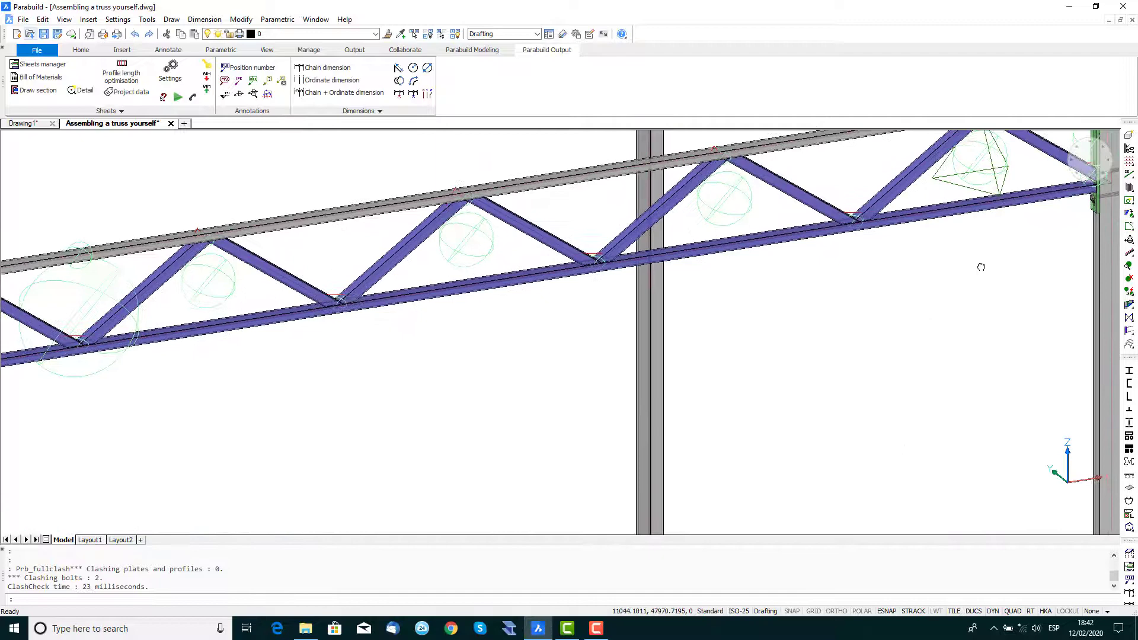
scroll(402, 373, down, 3)
middle_drag(457, 415, 806, 309)
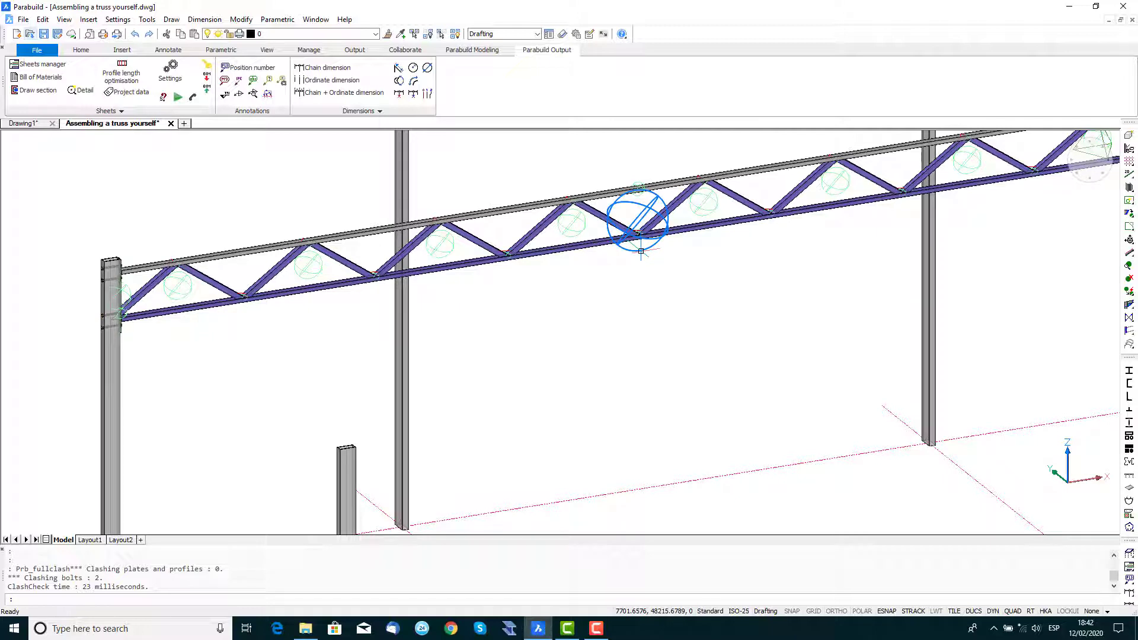
double_click(640, 251)
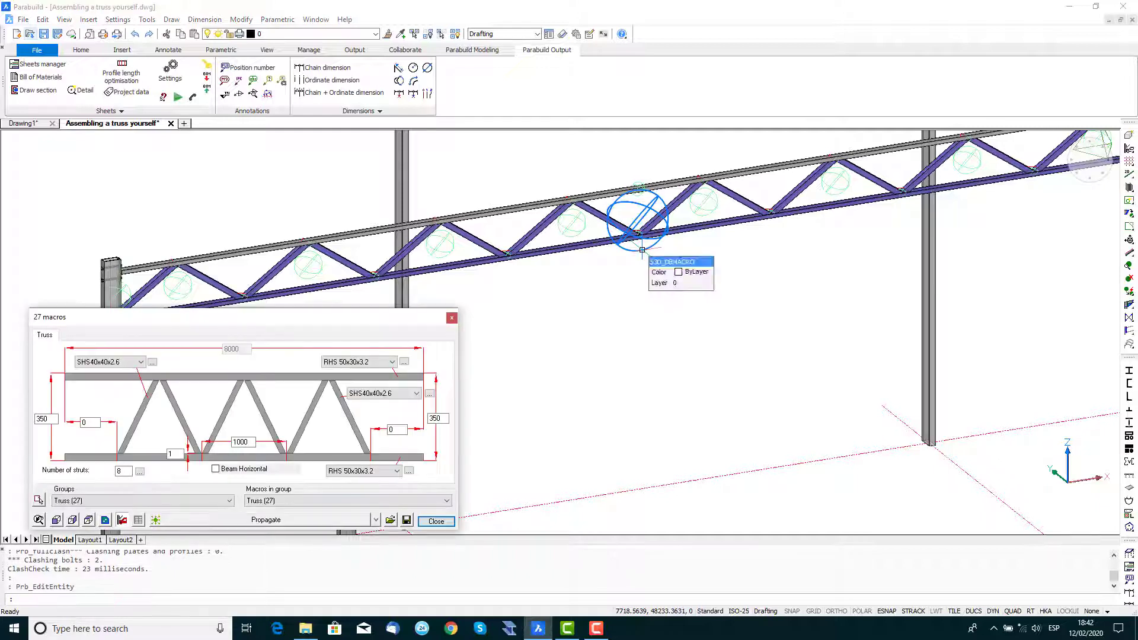
click(83, 422)
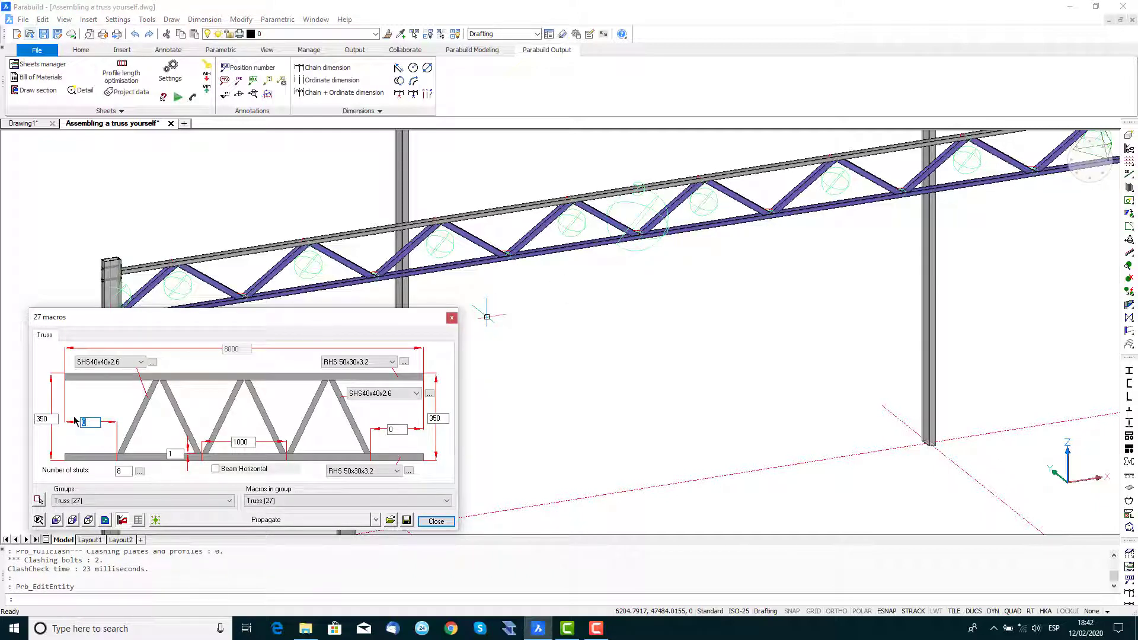
text(-70)
click(403, 429)
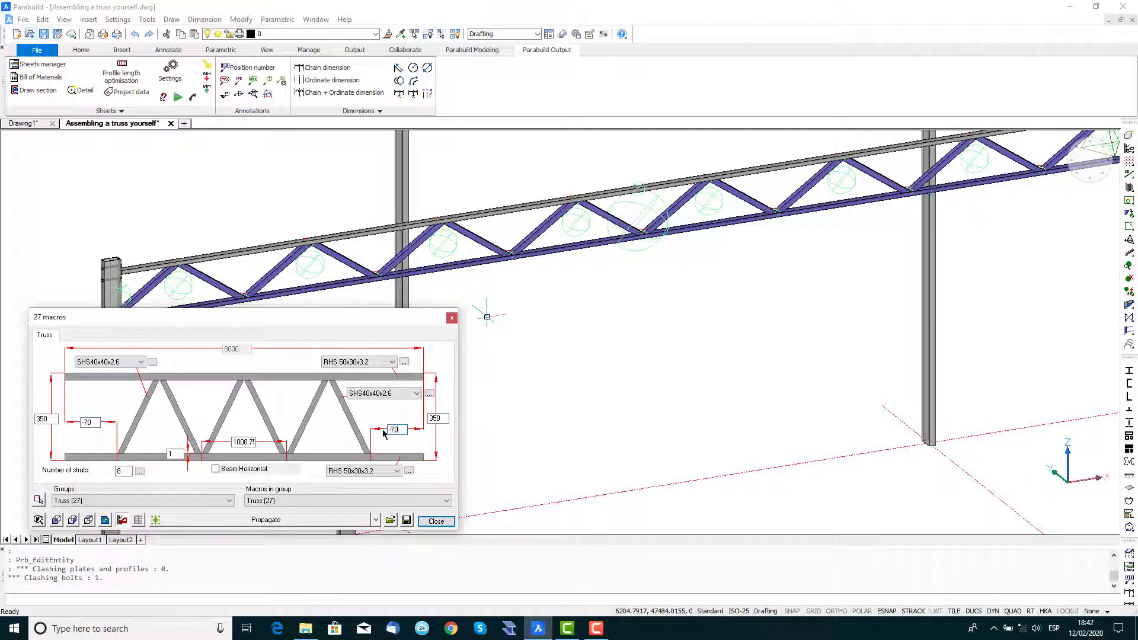
click(436, 520)
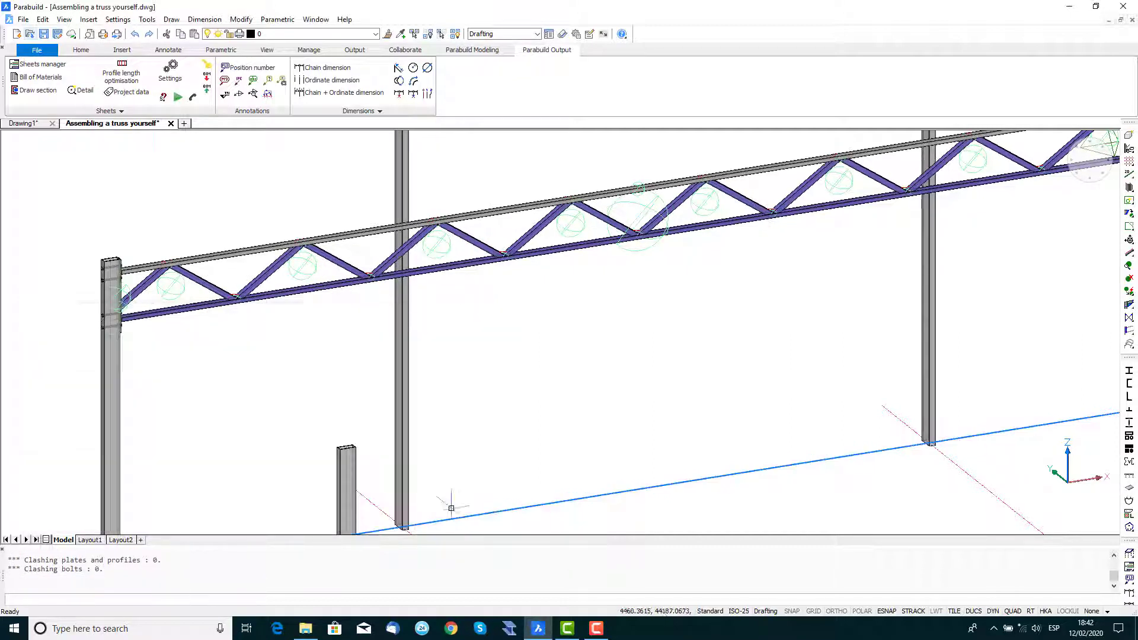
scroll(170, 306, up, 5)
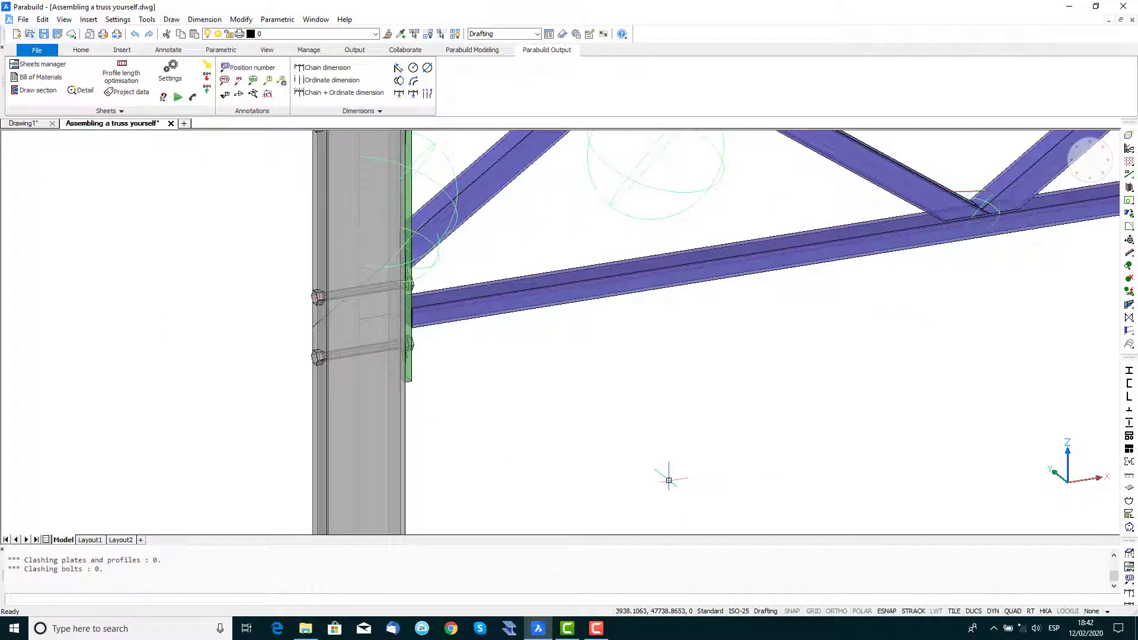
middle_drag(616, 424, 590, 457)
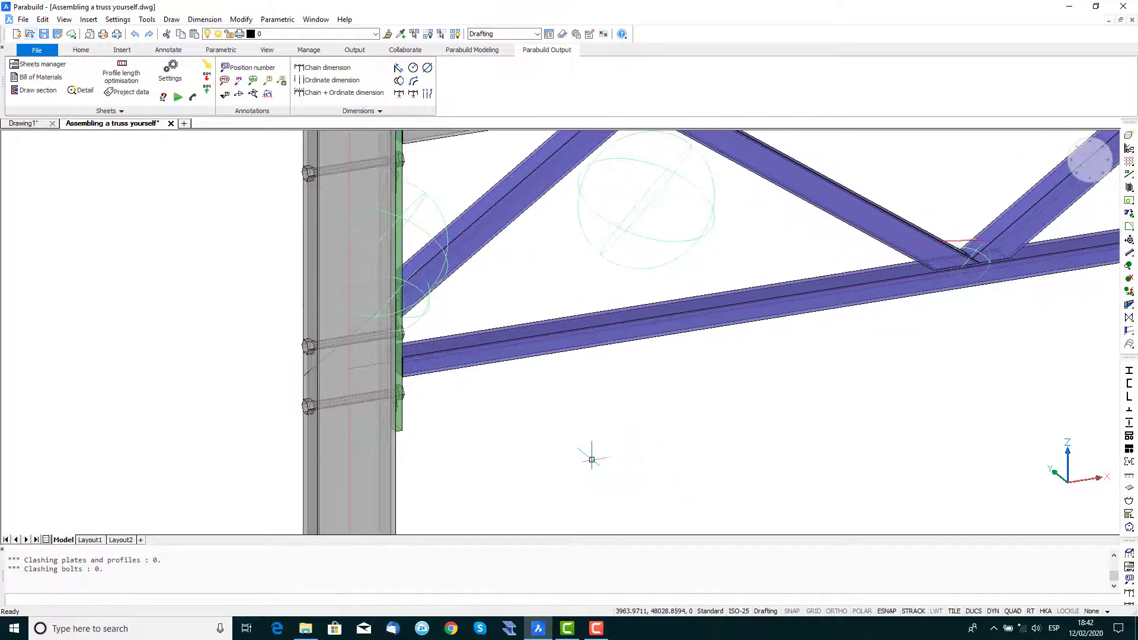